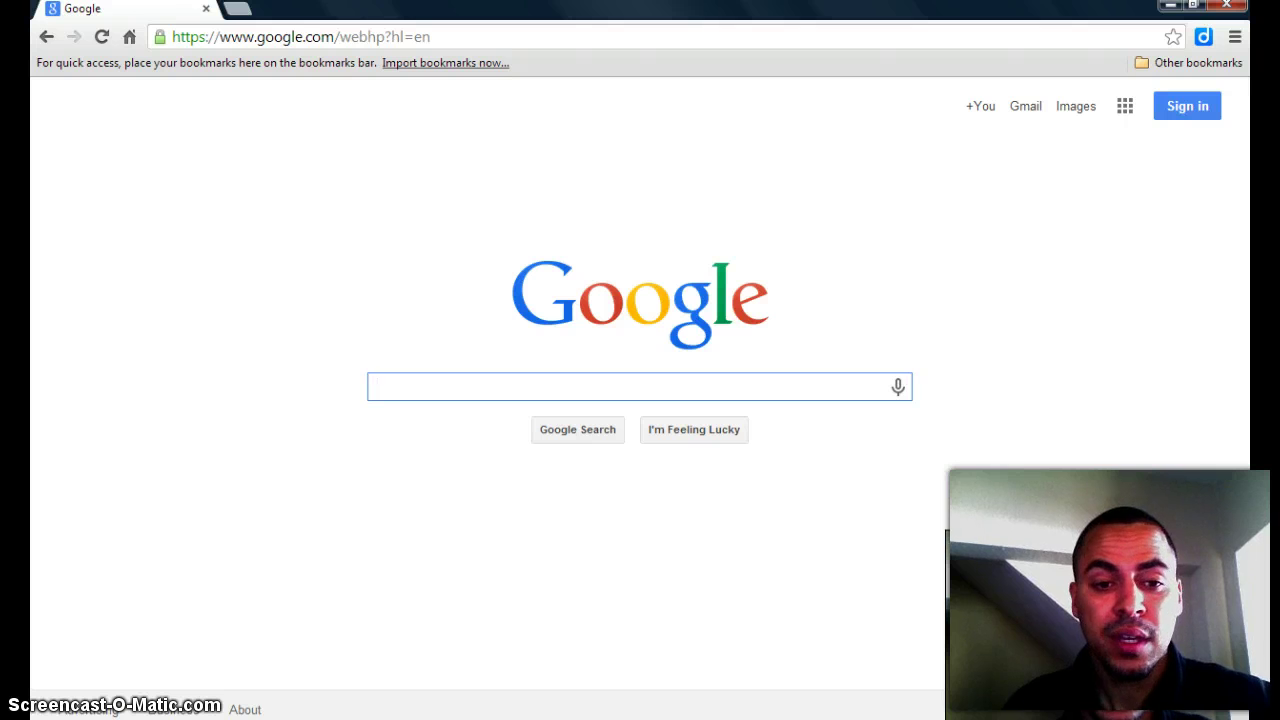
Search the web for "scholar" and open the Google Scholar result
type("sch")
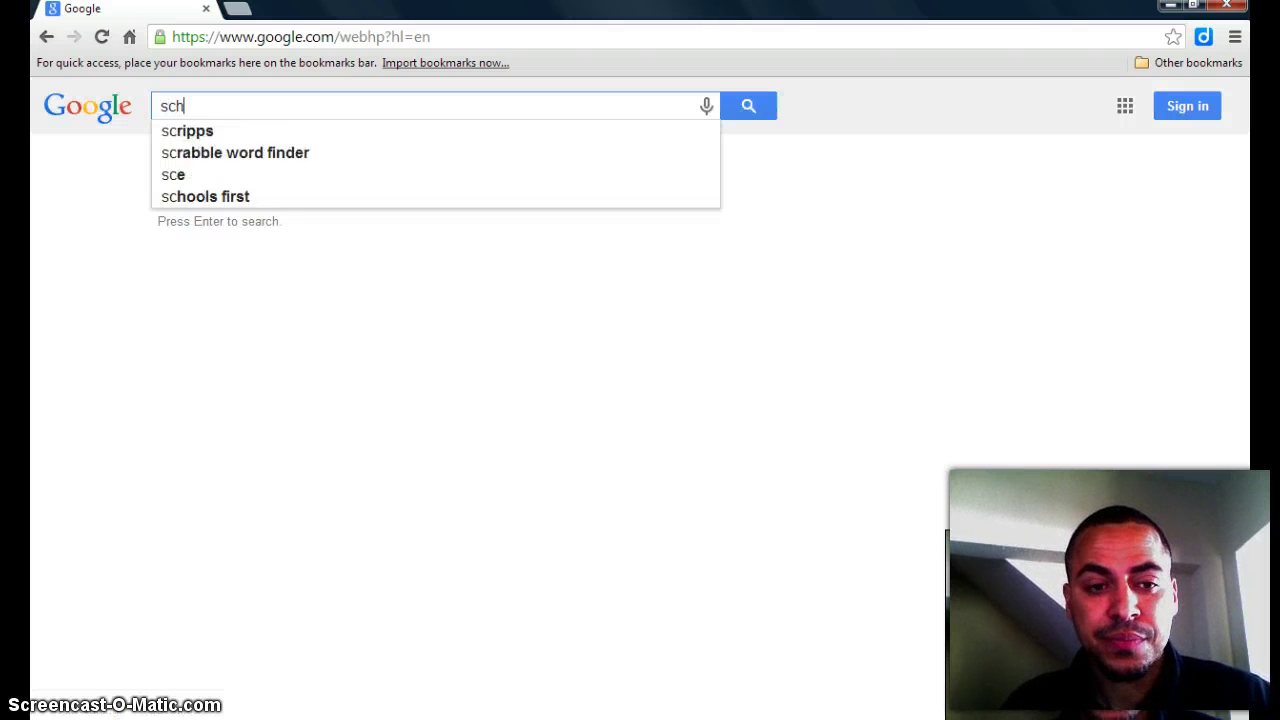
key("Down")
key("Down")
key("Down")
key("Return")
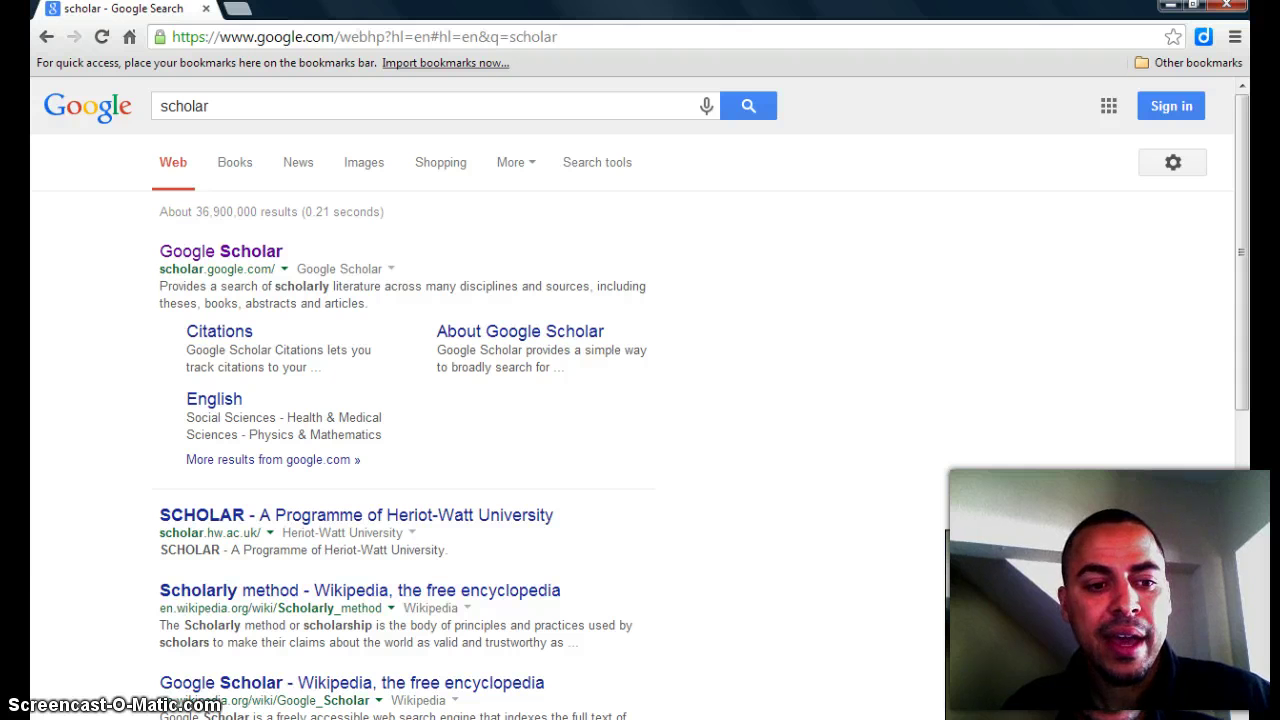
left_click(252, 254)
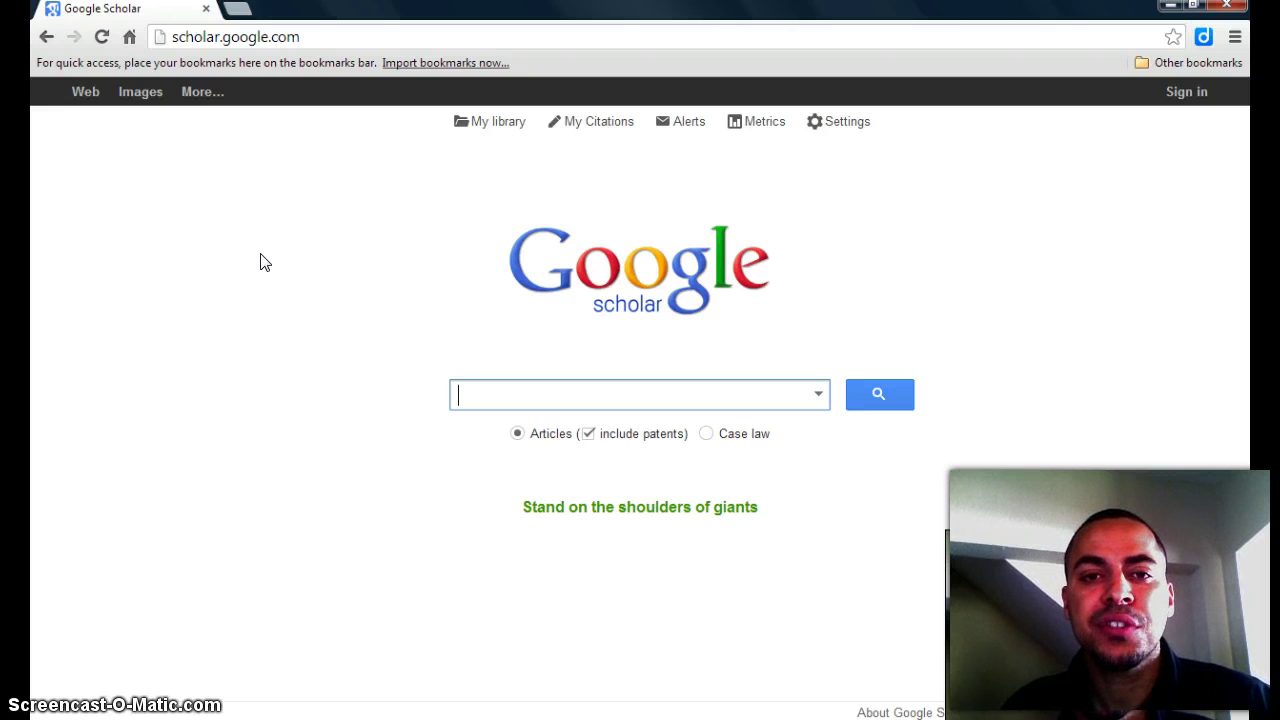
Search Google Scholar for "middle school motivation" and look over the article results
type("middle")
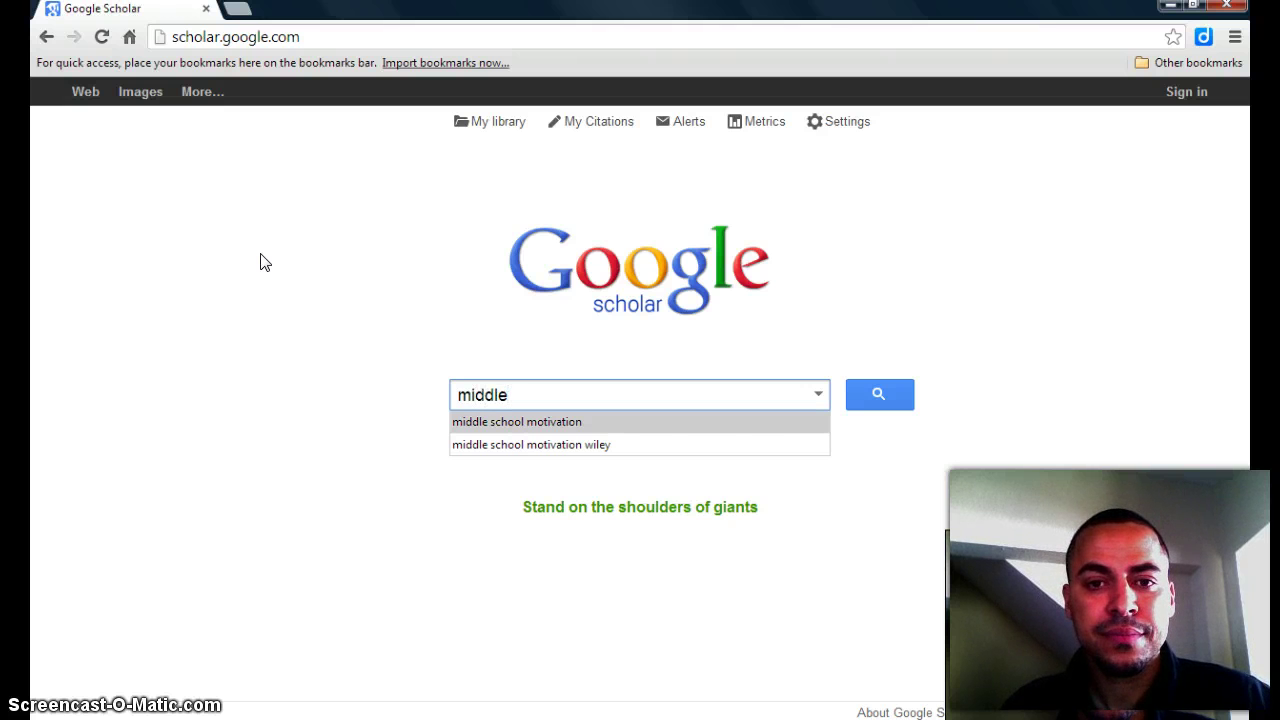
key("Return")
key("Return")
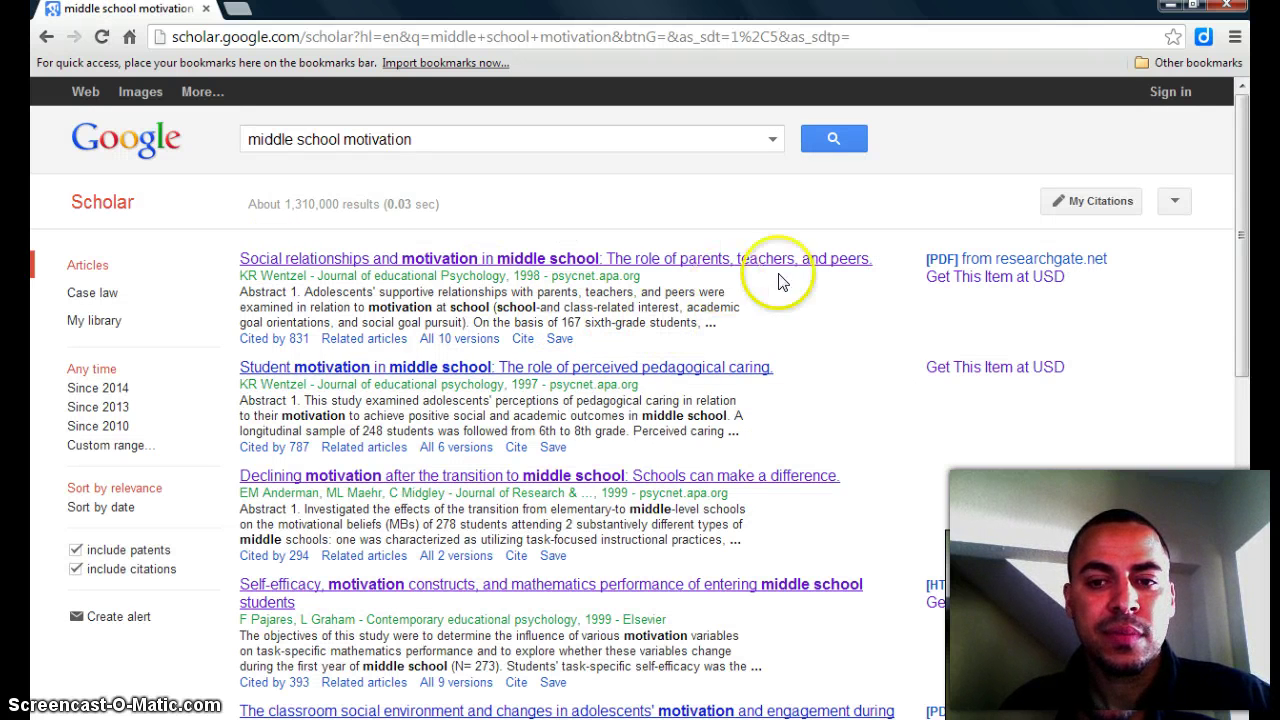
left_click_drag(1237, 163, 1241, 128)
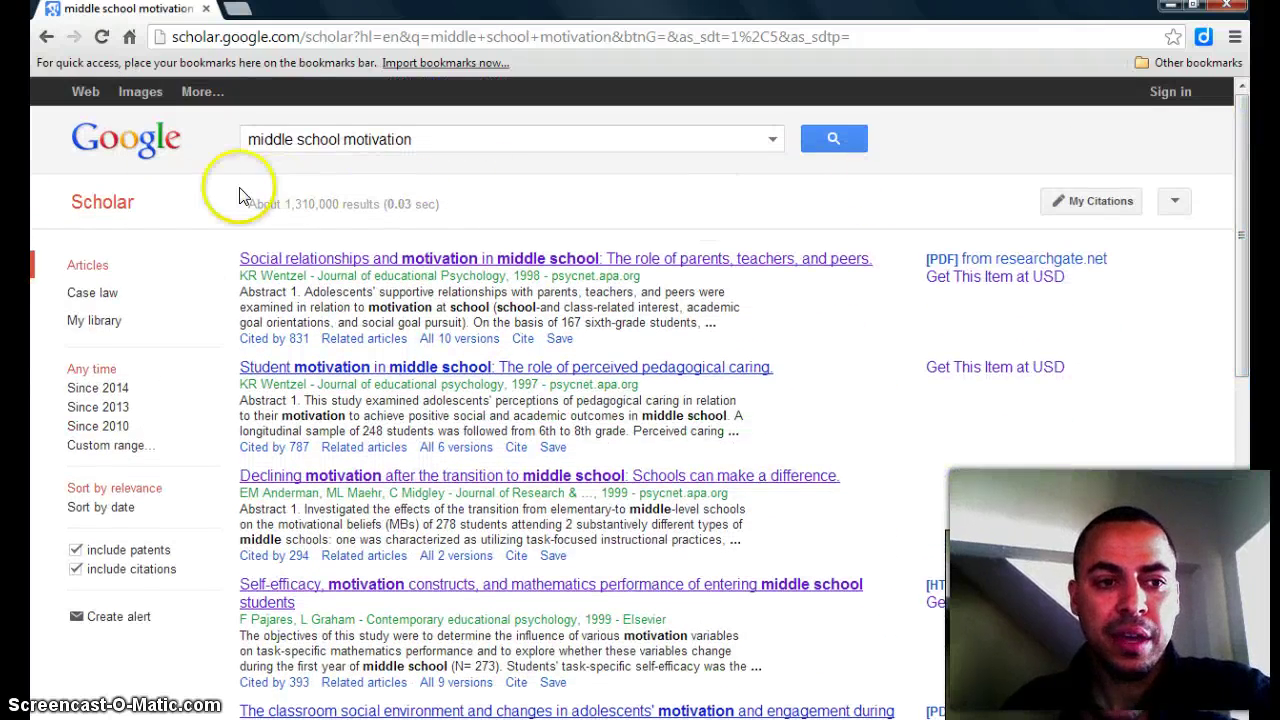
In Scholar's library links settings, find "university of san diego" and save with Open WorldCat and University of San Diego selected
left_click(93, 210)
left_click(840, 124)
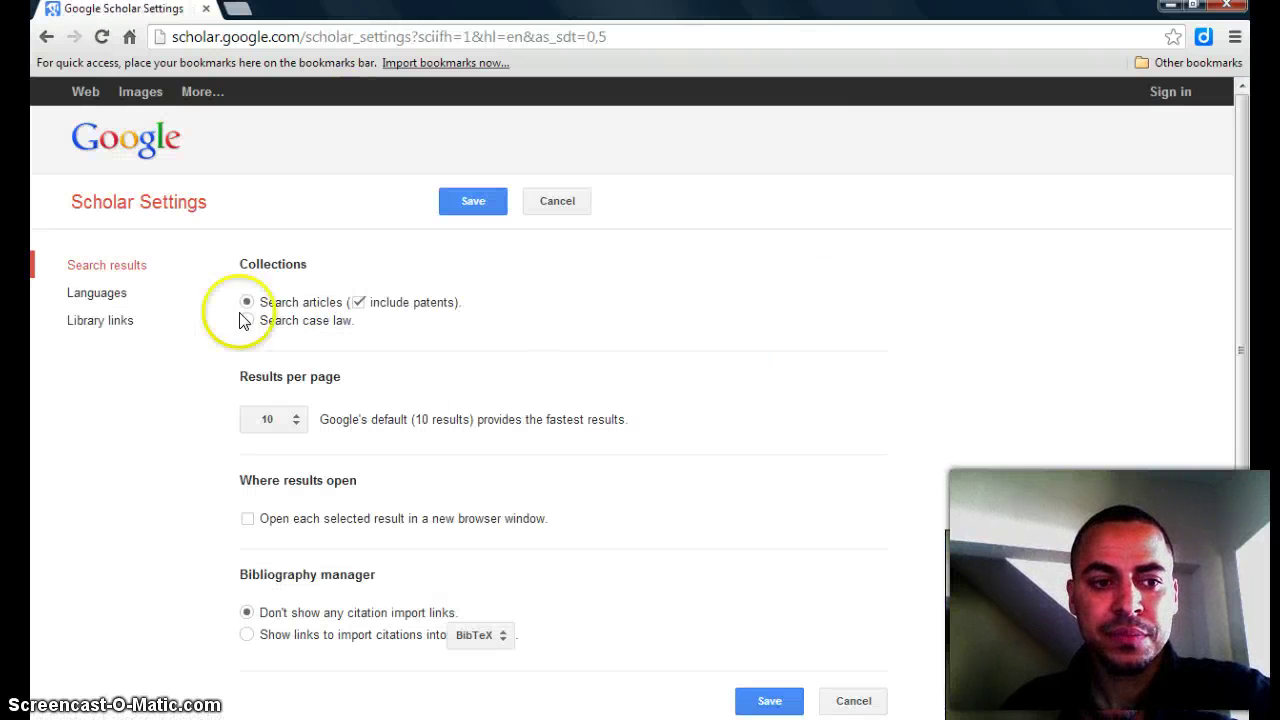
left_click(106, 322)
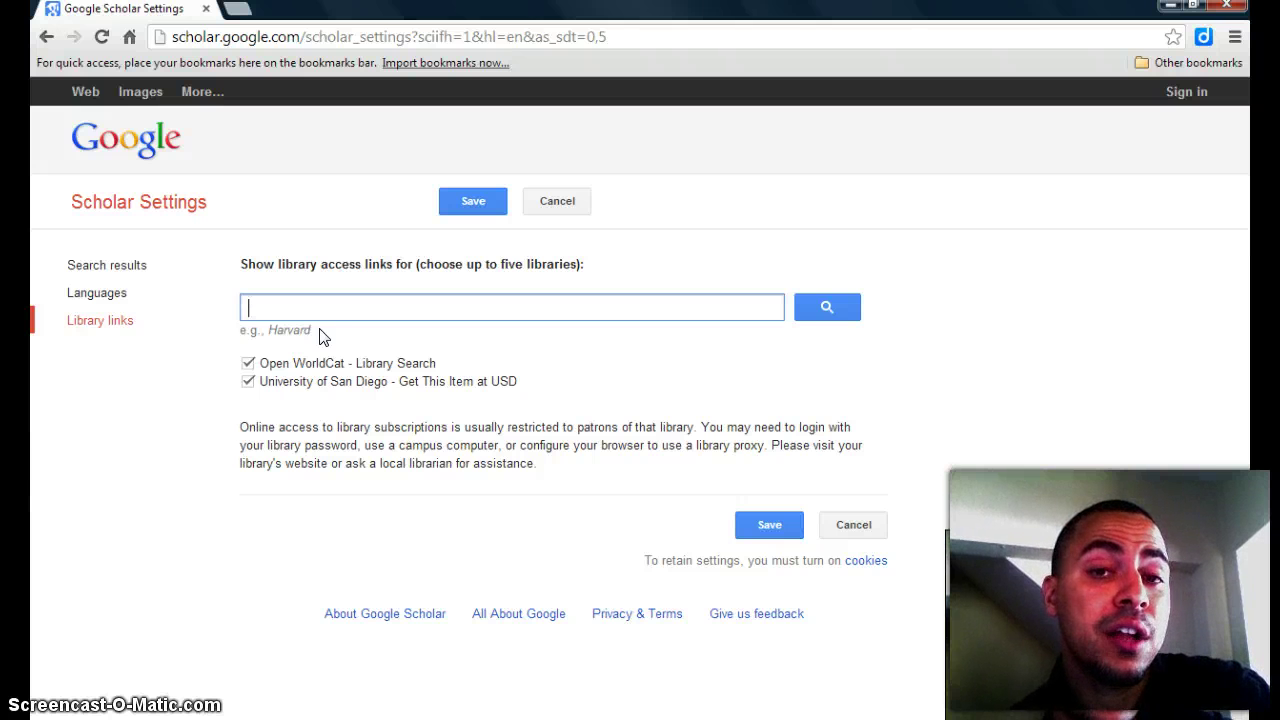
type("uni")
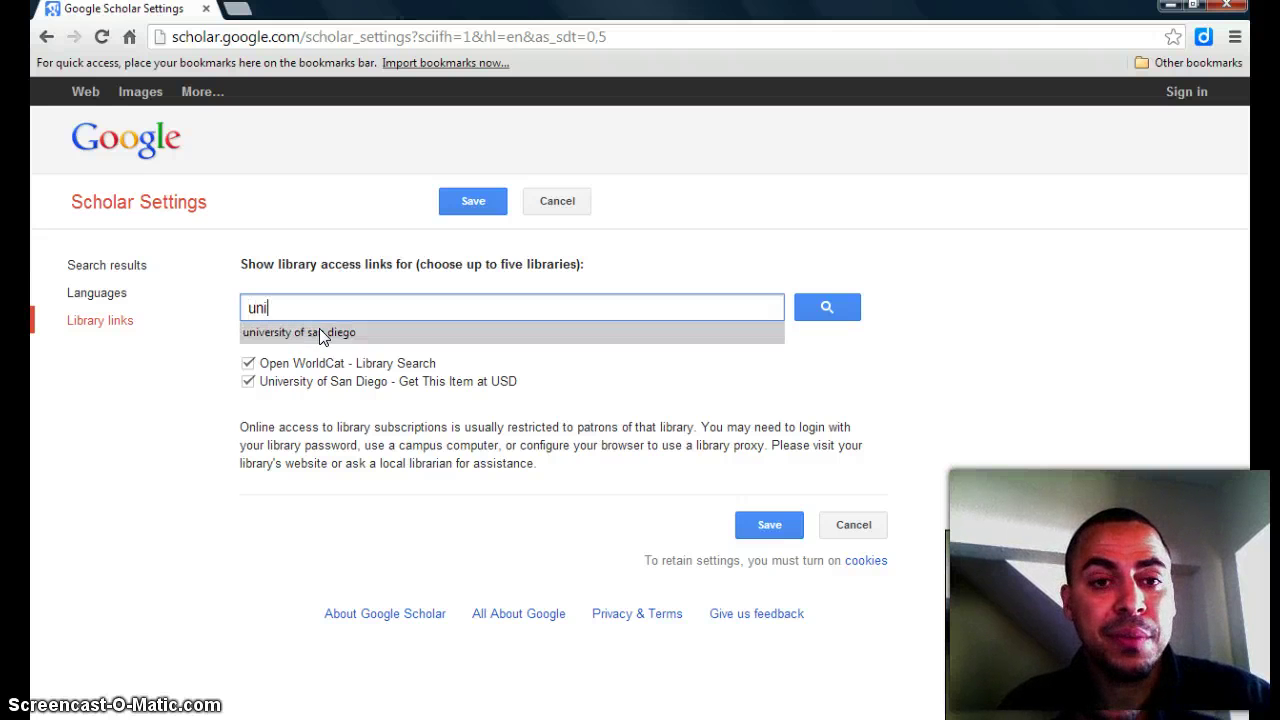
left_click(319, 332)
left_click(834, 314)
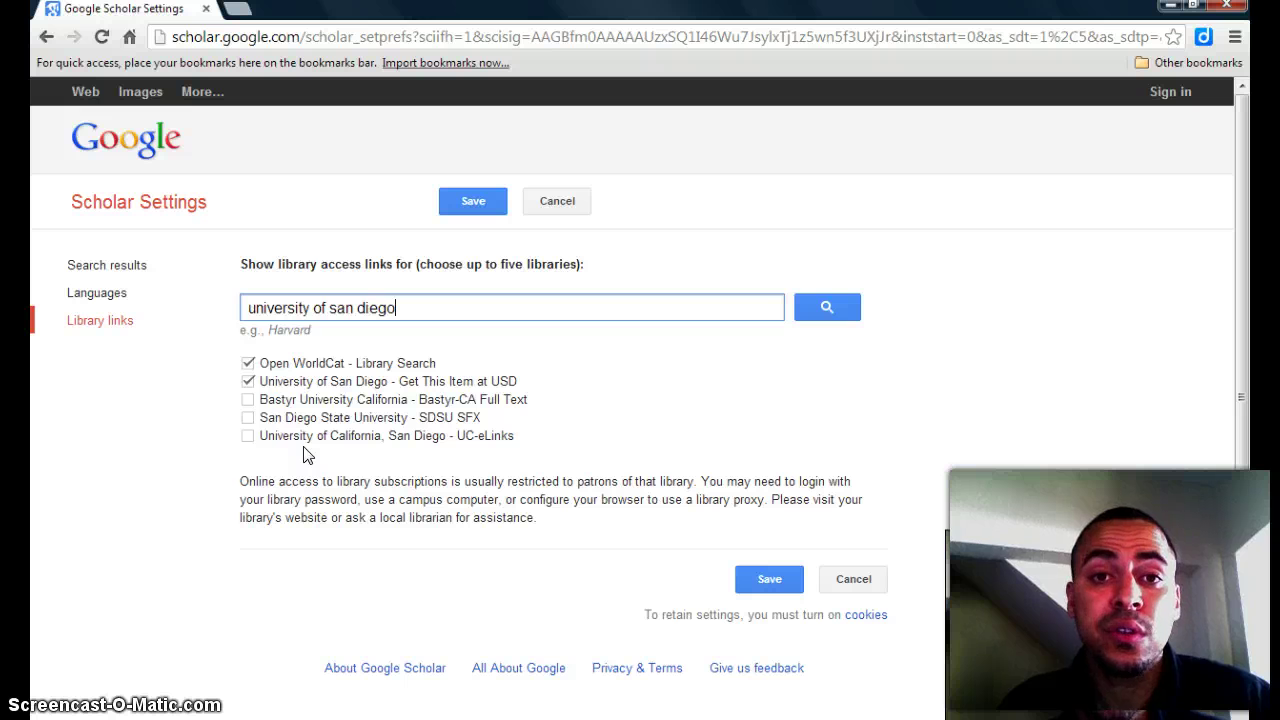
left_click(757, 588)
Run a Scholar article search for "middle school motivation" with the saved library links
left_click(663, 402)
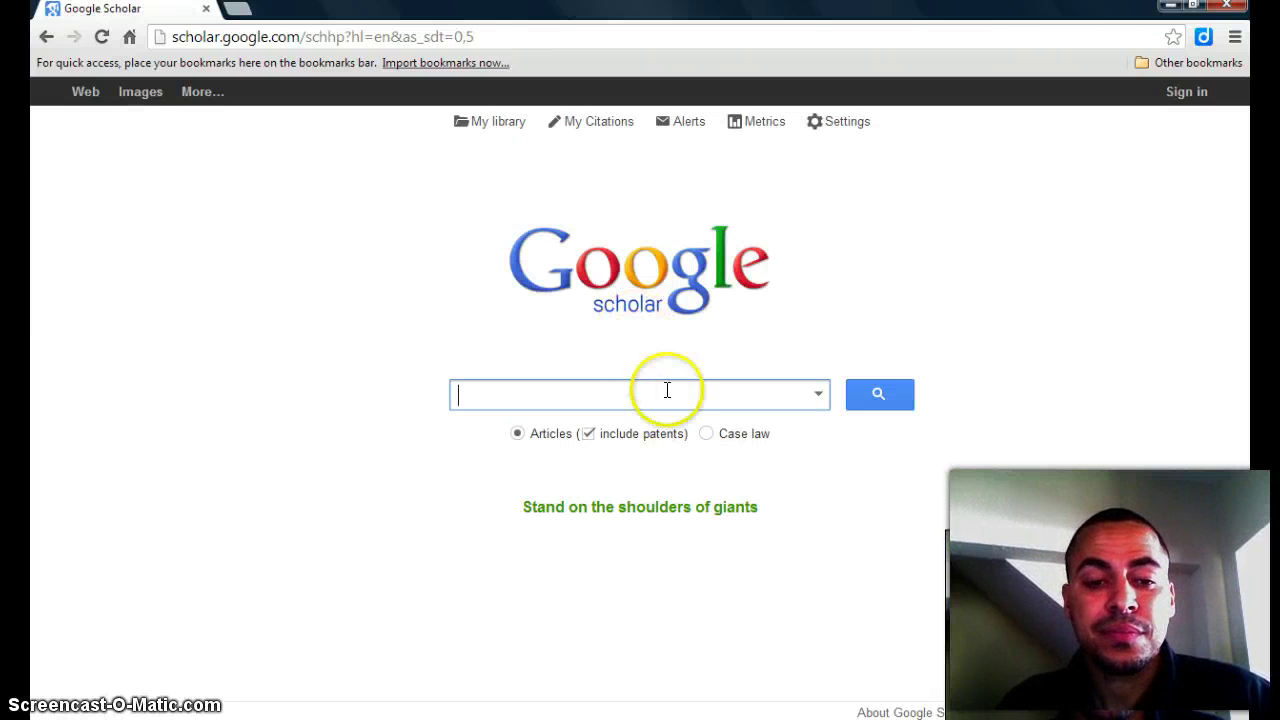
type("middle school motivation")
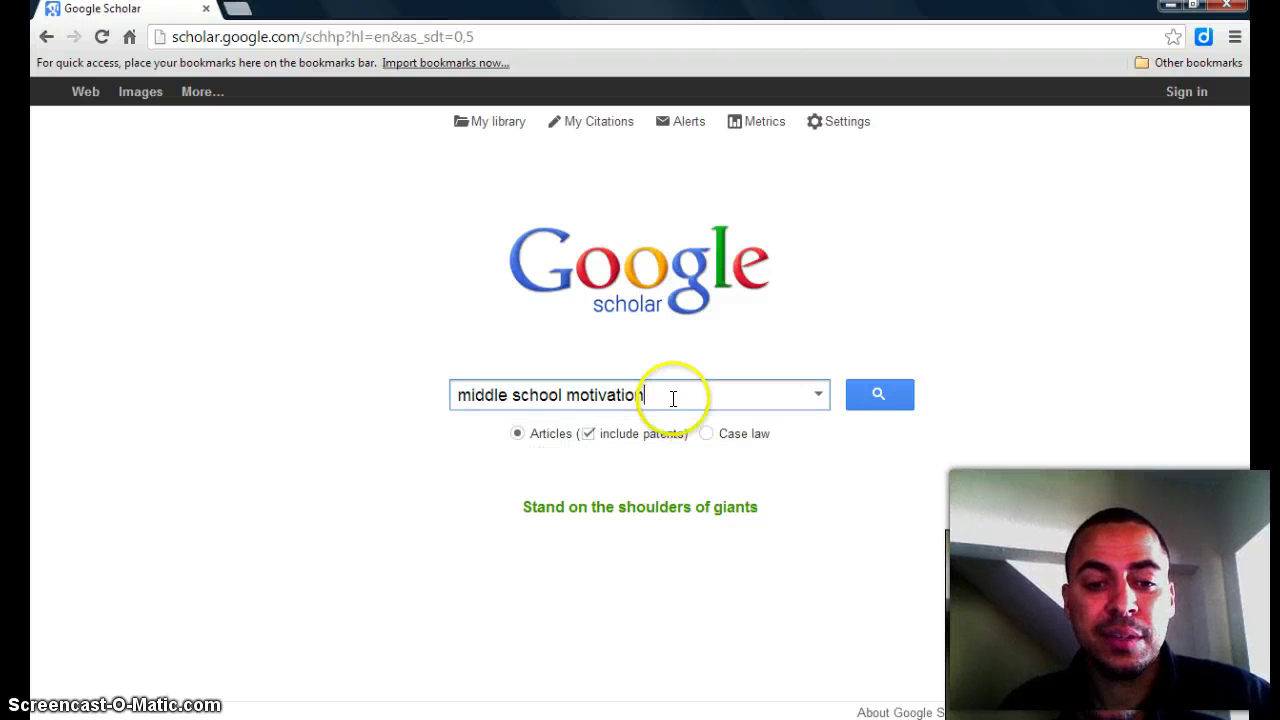
left_click(894, 392)
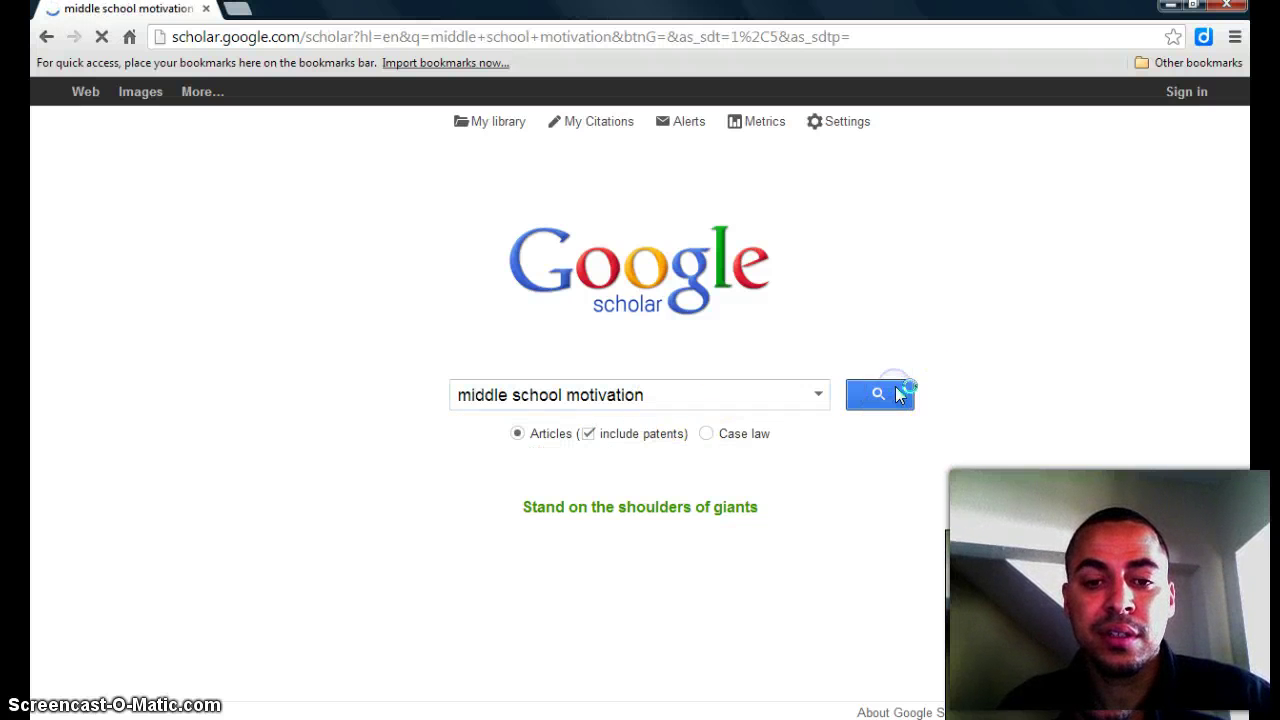
Get "Student motivation in middle school: The role of perceived pedagogical caring" through USD and open its EBSCOhost PsycArticles record
left_click_drag(1234, 252, 1237, 296)
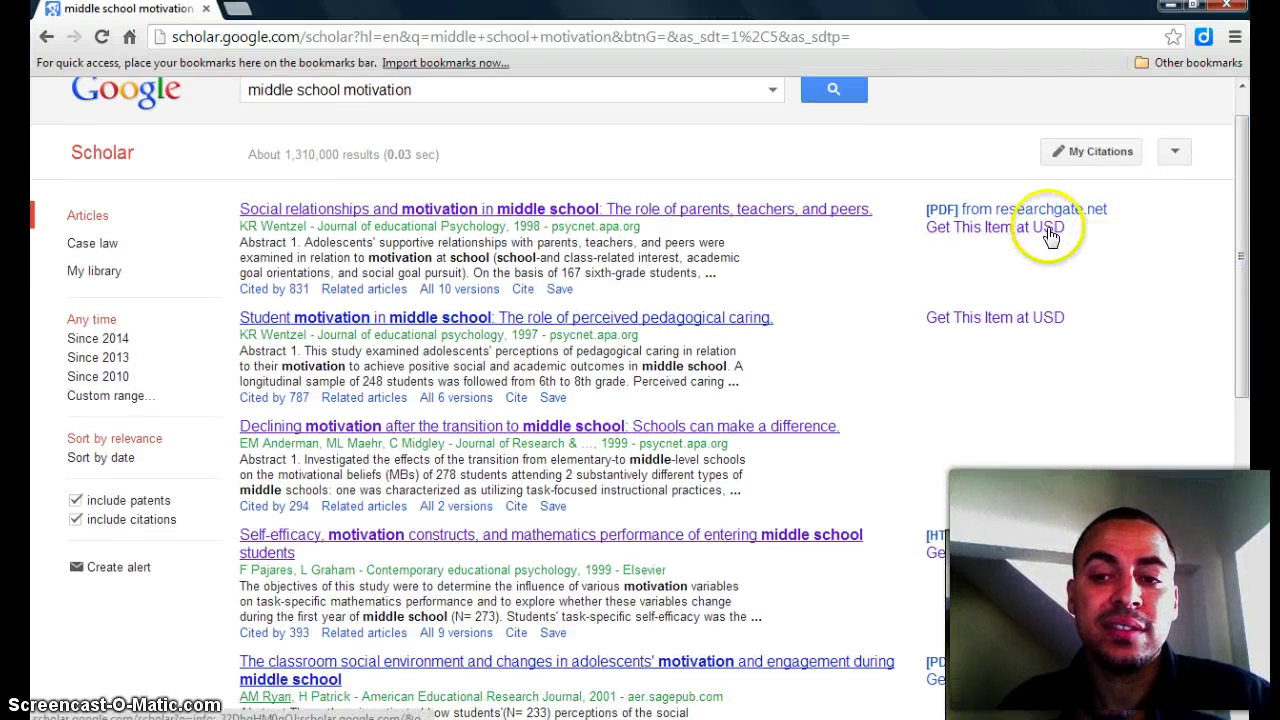
left_click_drag(1240, 200, 1232, 170)
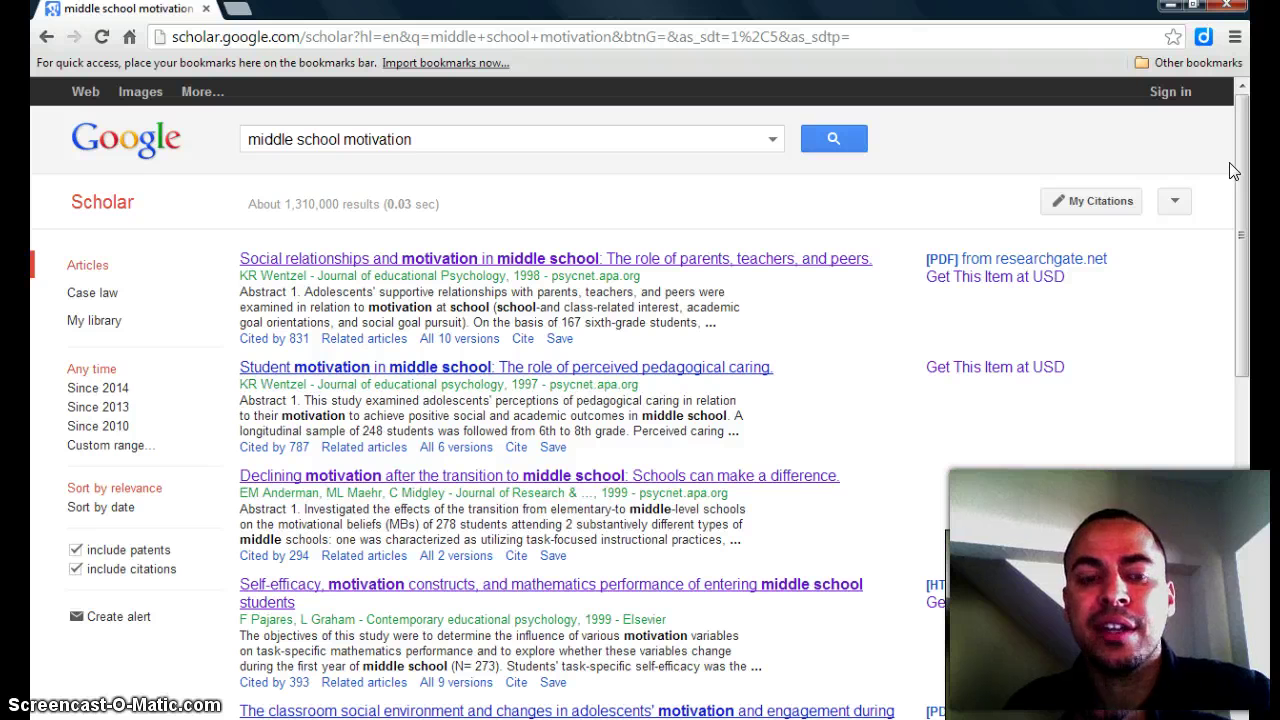
left_click_drag(1240, 167, 1240, 202)
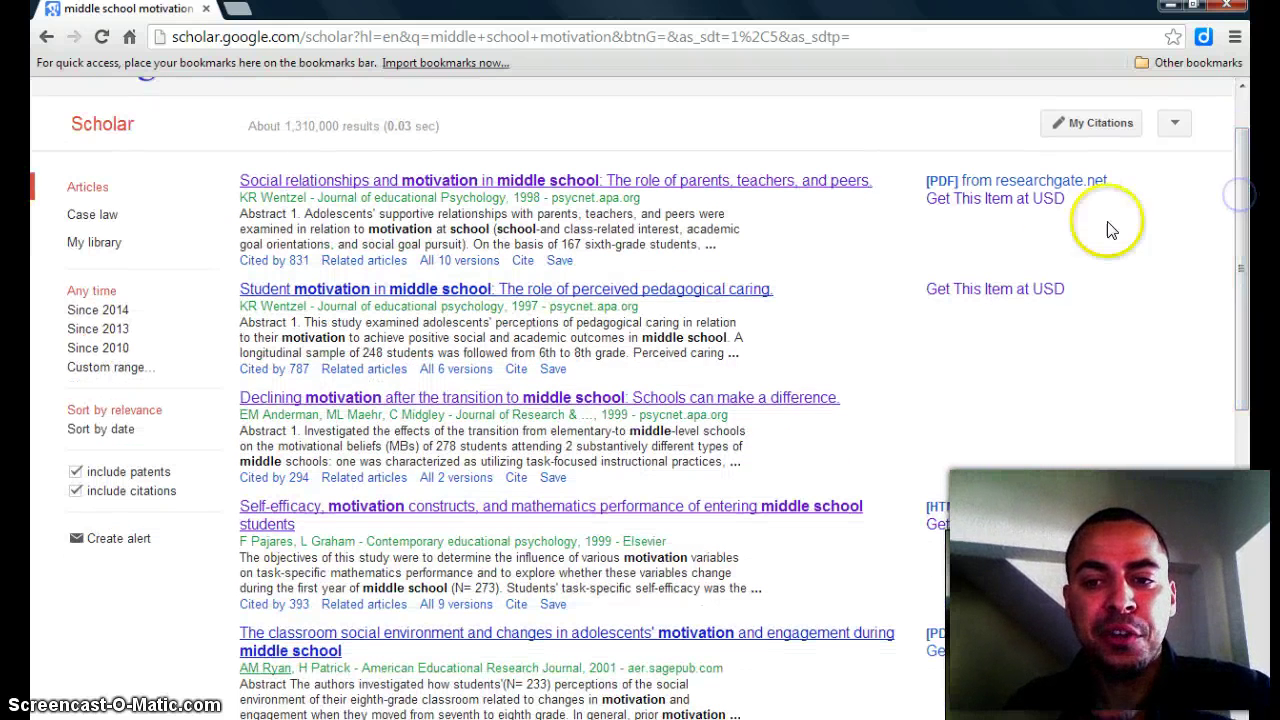
left_click(993, 300)
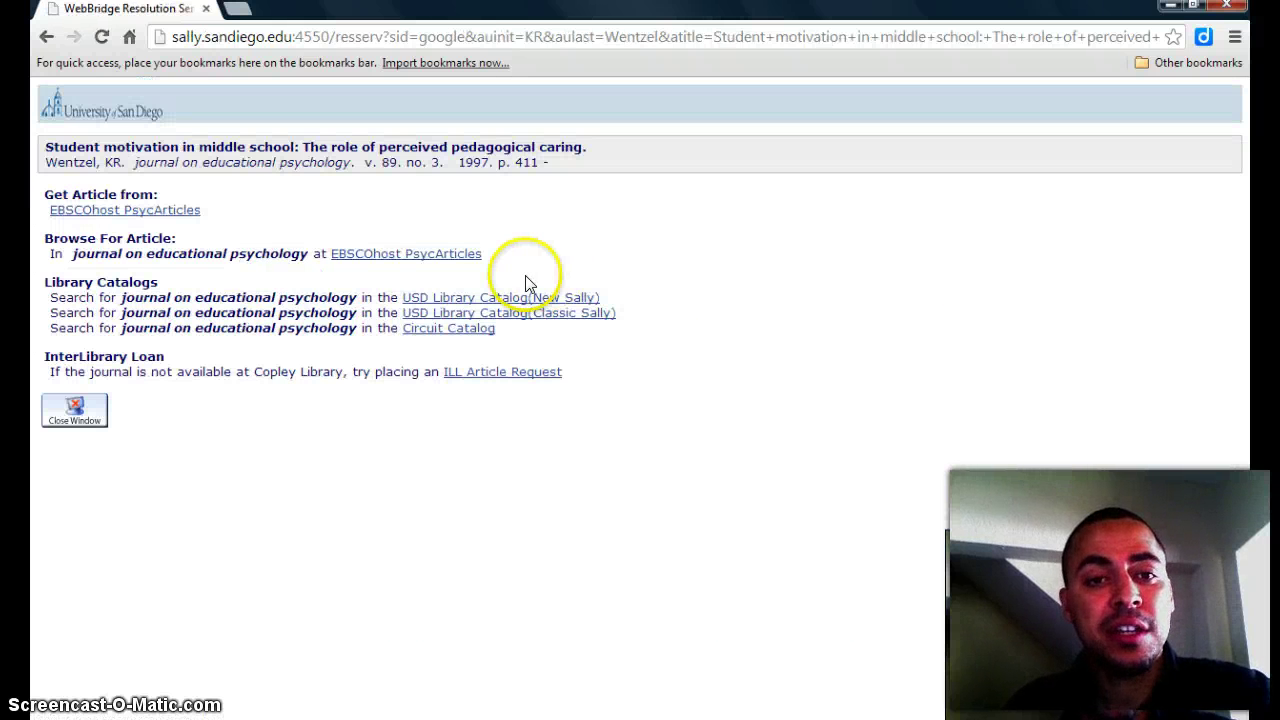
left_click(155, 212)
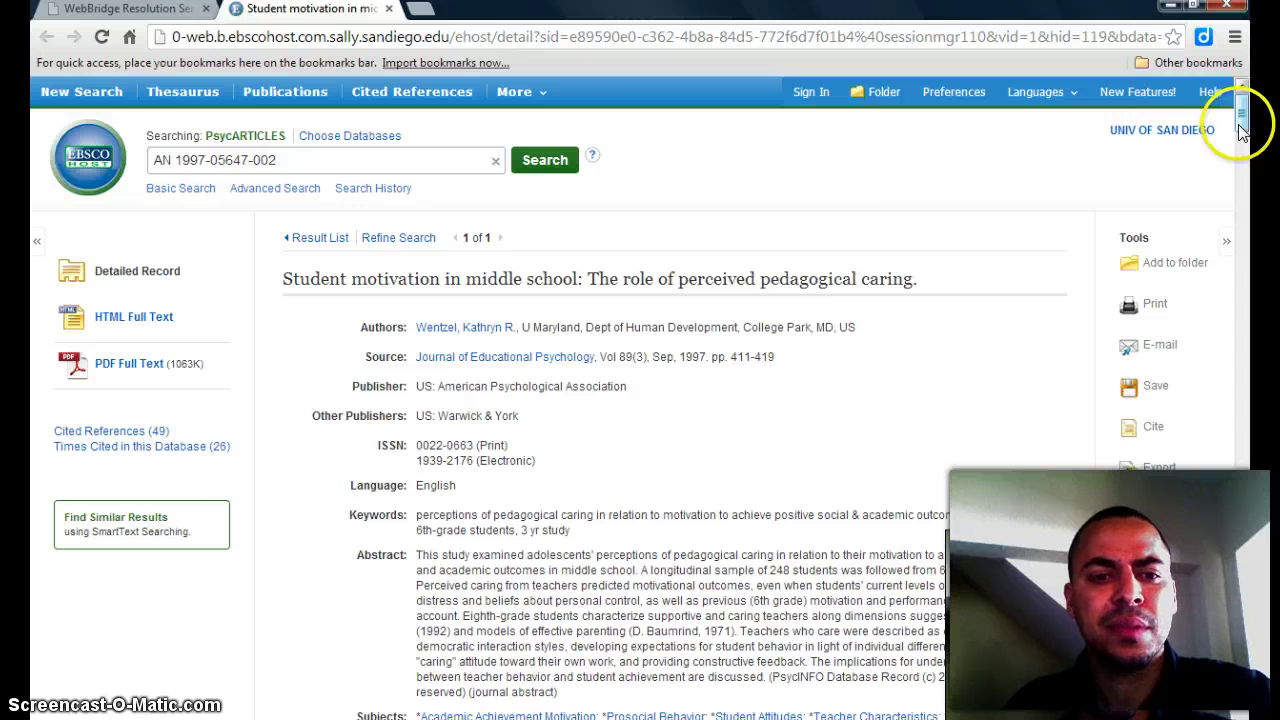
Examine the article's detailed record, including the abstract, the PDF full text link and the tools for the article
left_click_drag(1243, 120, 1245, 135)
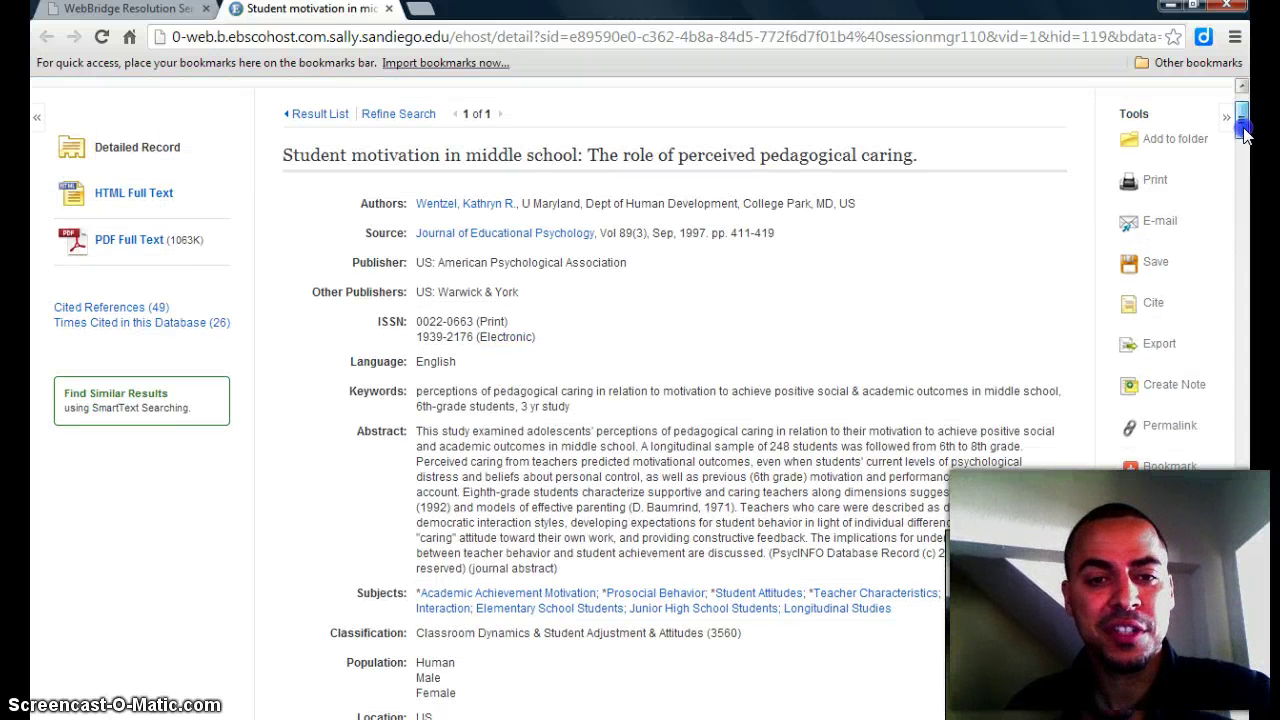
scroll(1245, 135, "down", 1)
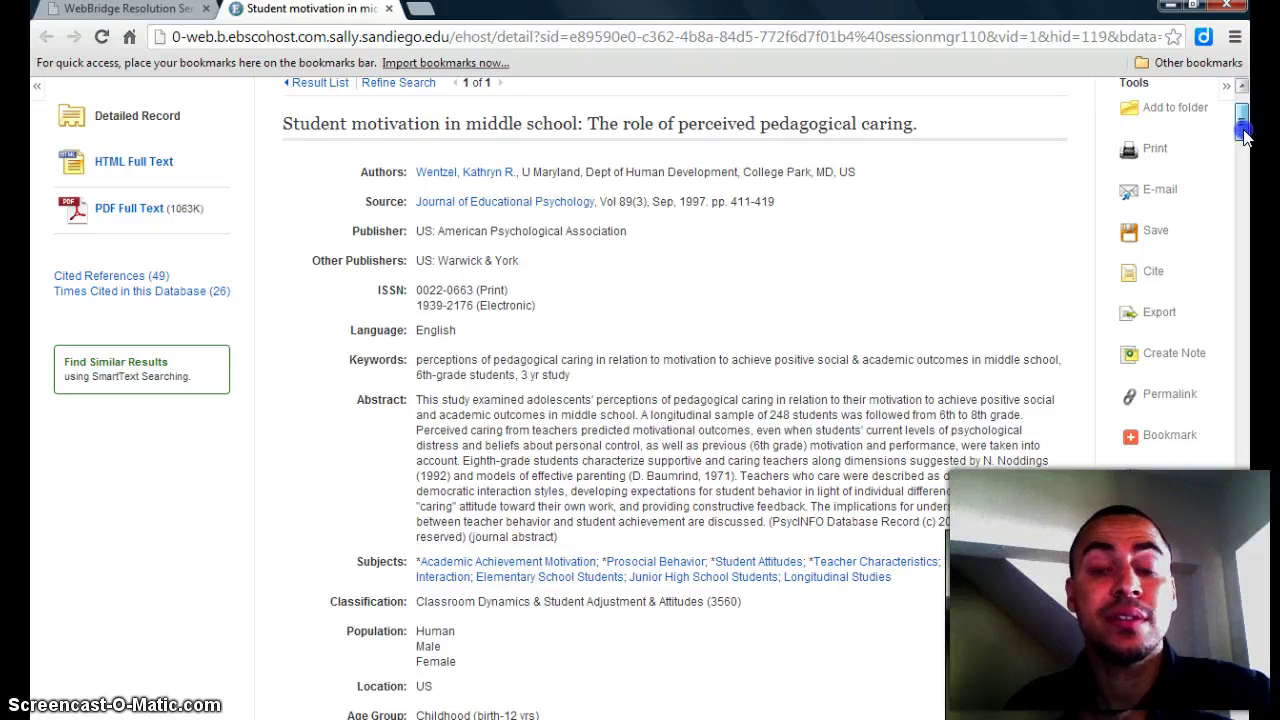
mouse_move(1245, 135)
left_mouse_down()
mouse_move(1248, 247)
mouse_move(1236, 124)
left_mouse_up()
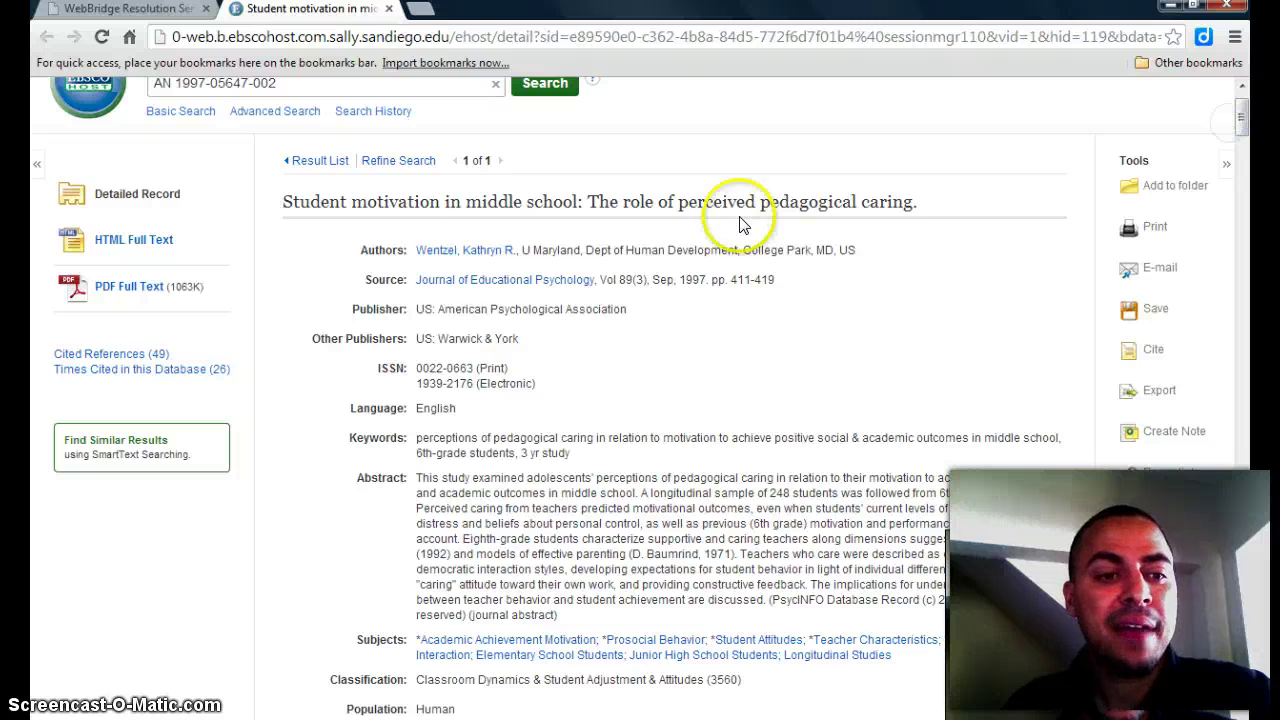
left_click(125, 298)
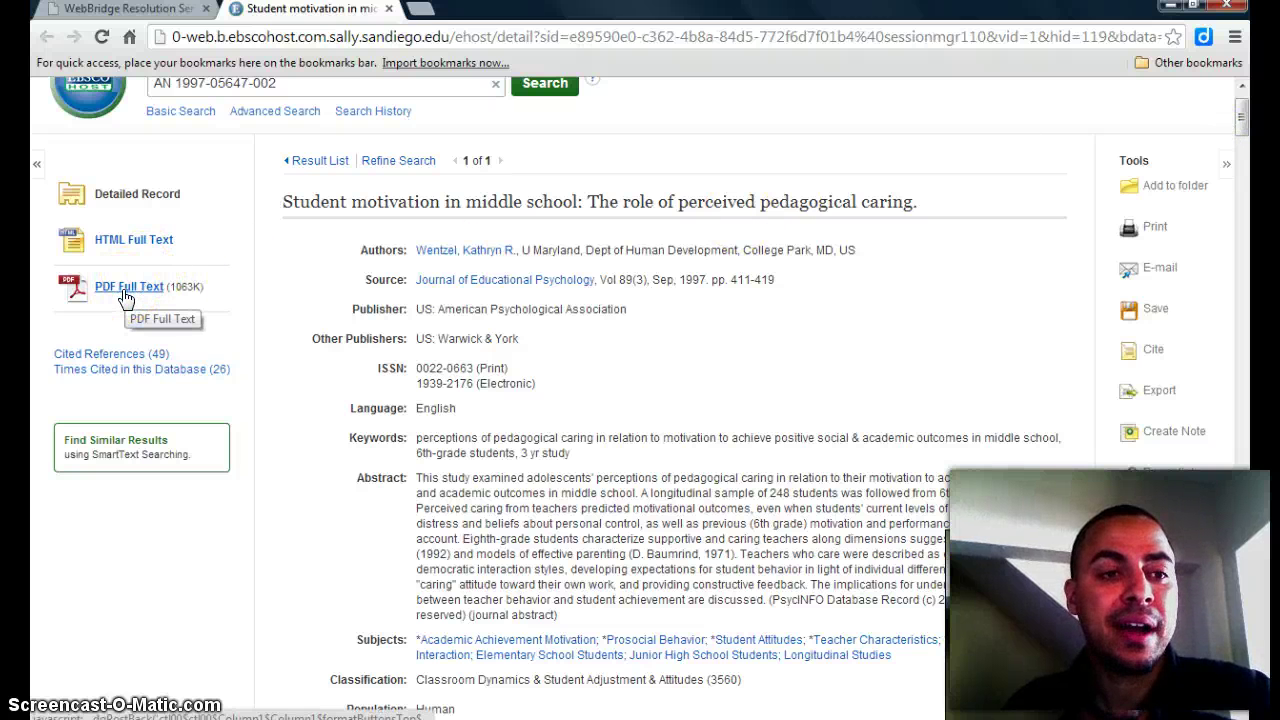
left_click(127, 296)
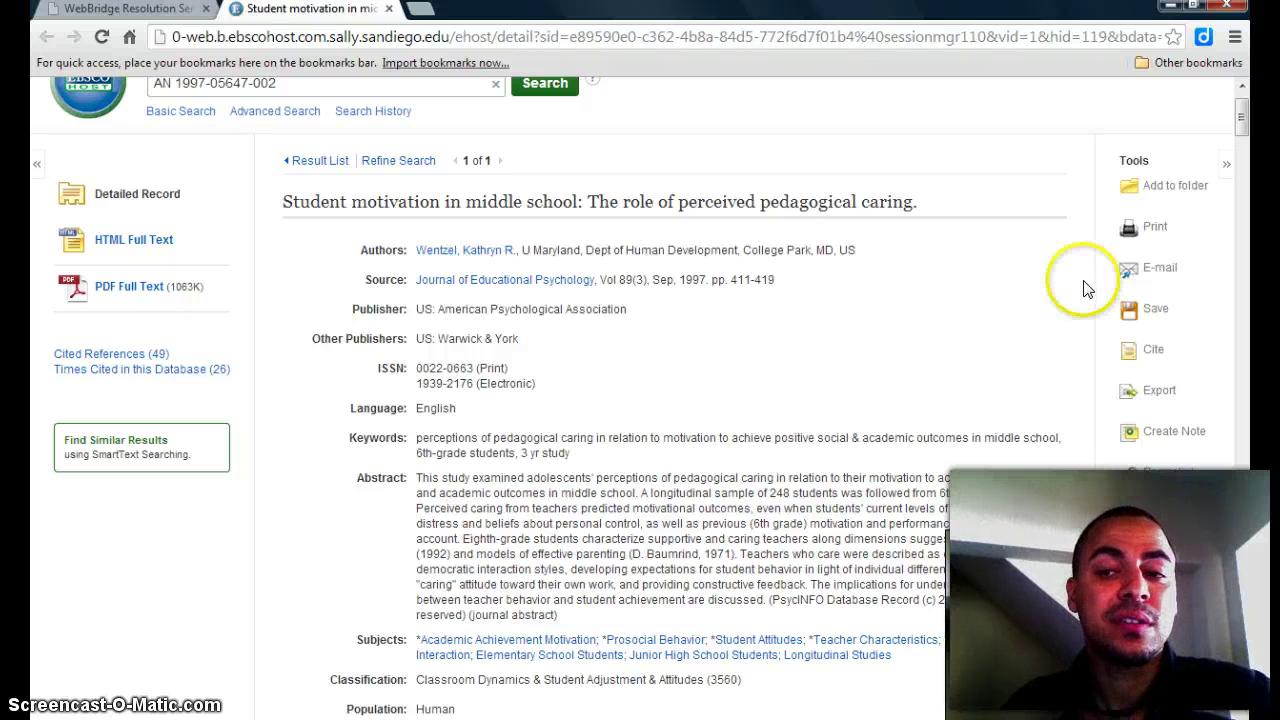
scroll(1240, 100, "up", 1)
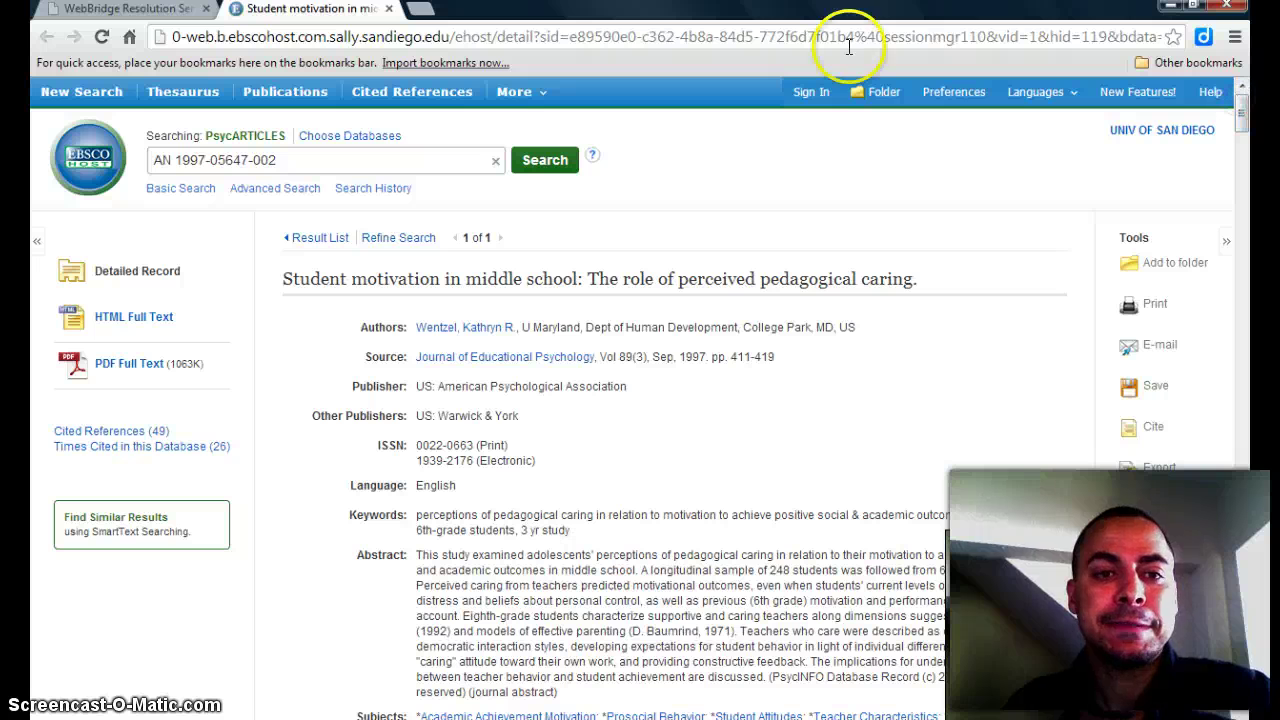
Close the article record and search the web for "usd library wiley" in a new tab
left_click(389, 8)
left_click(246, 10)
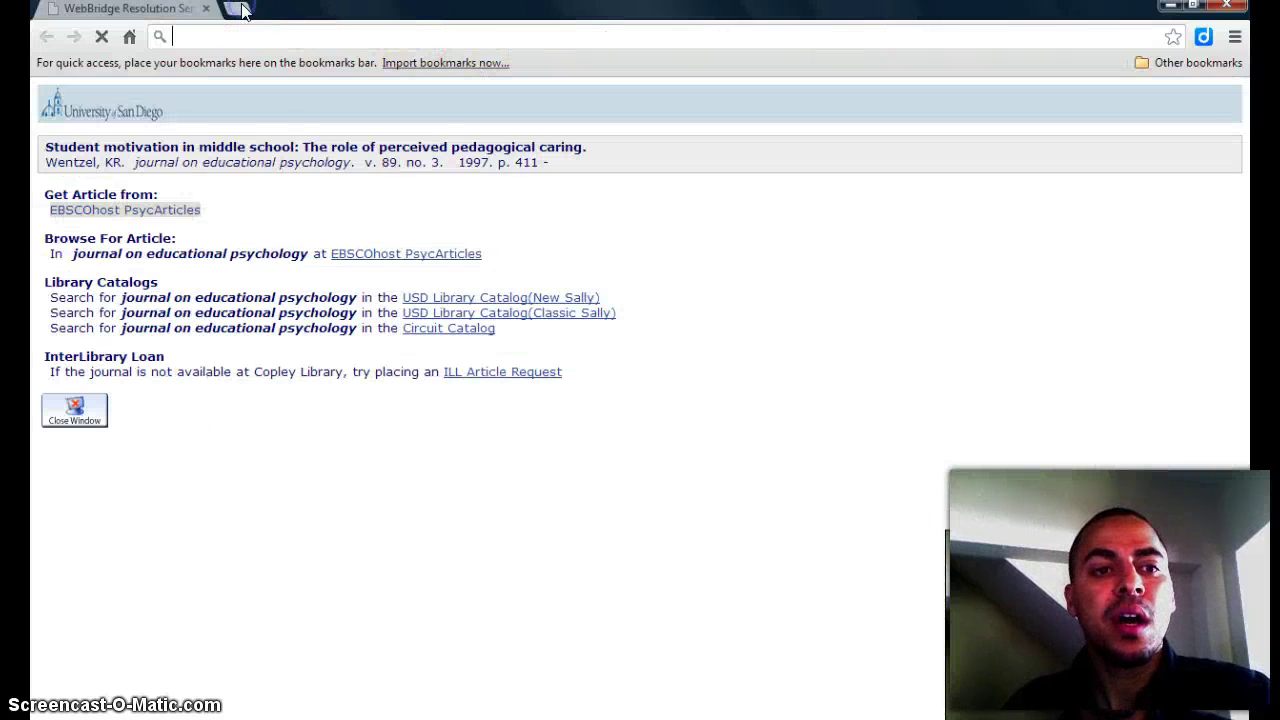
type("usd")
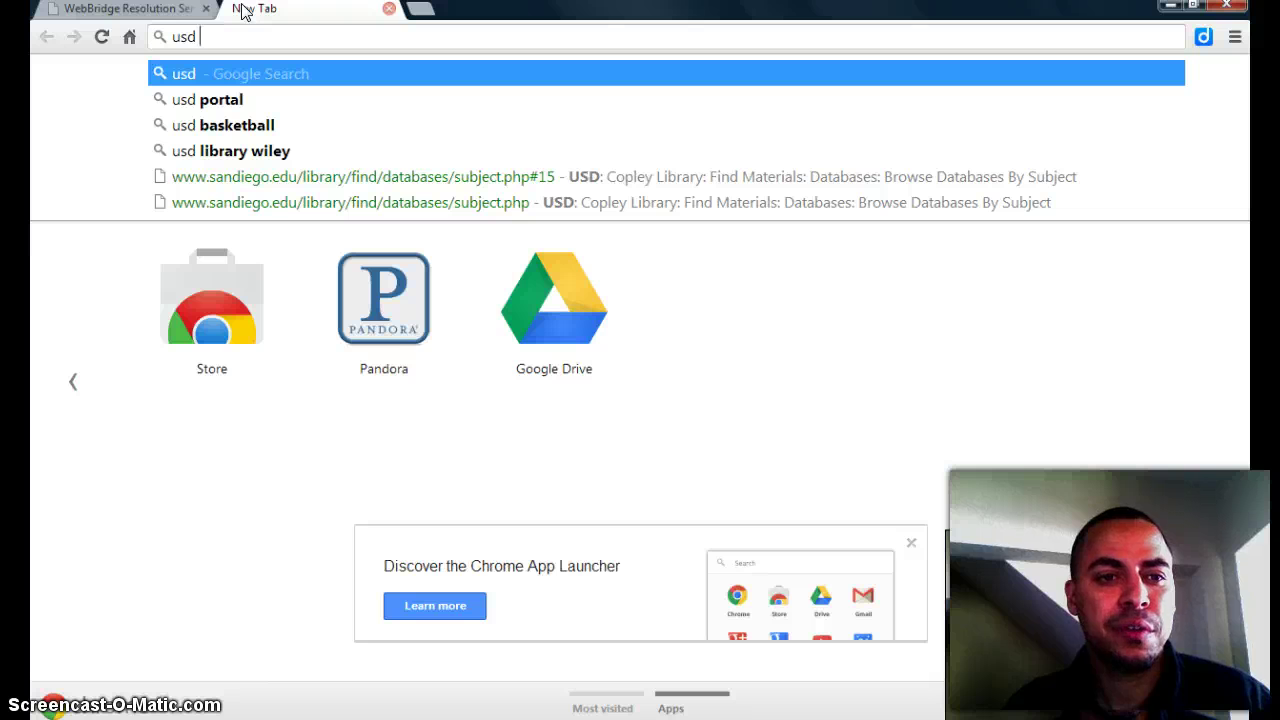
type("lib")
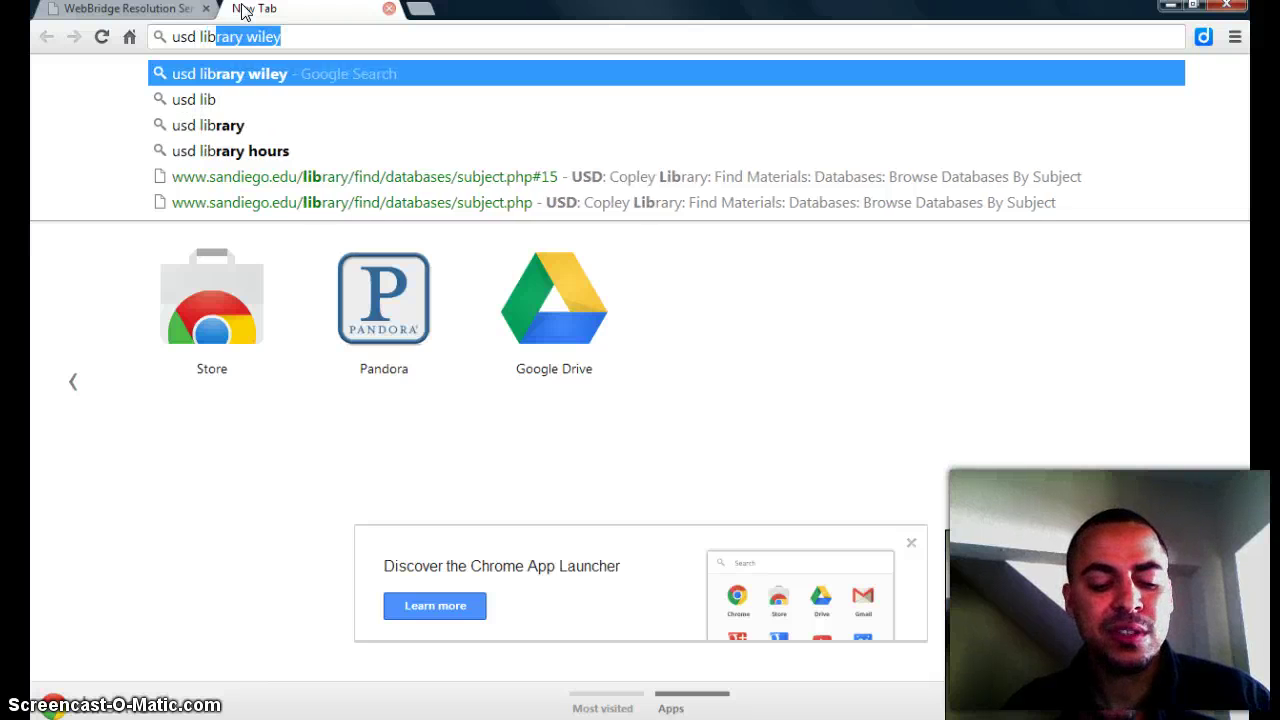
type("rary wiley")
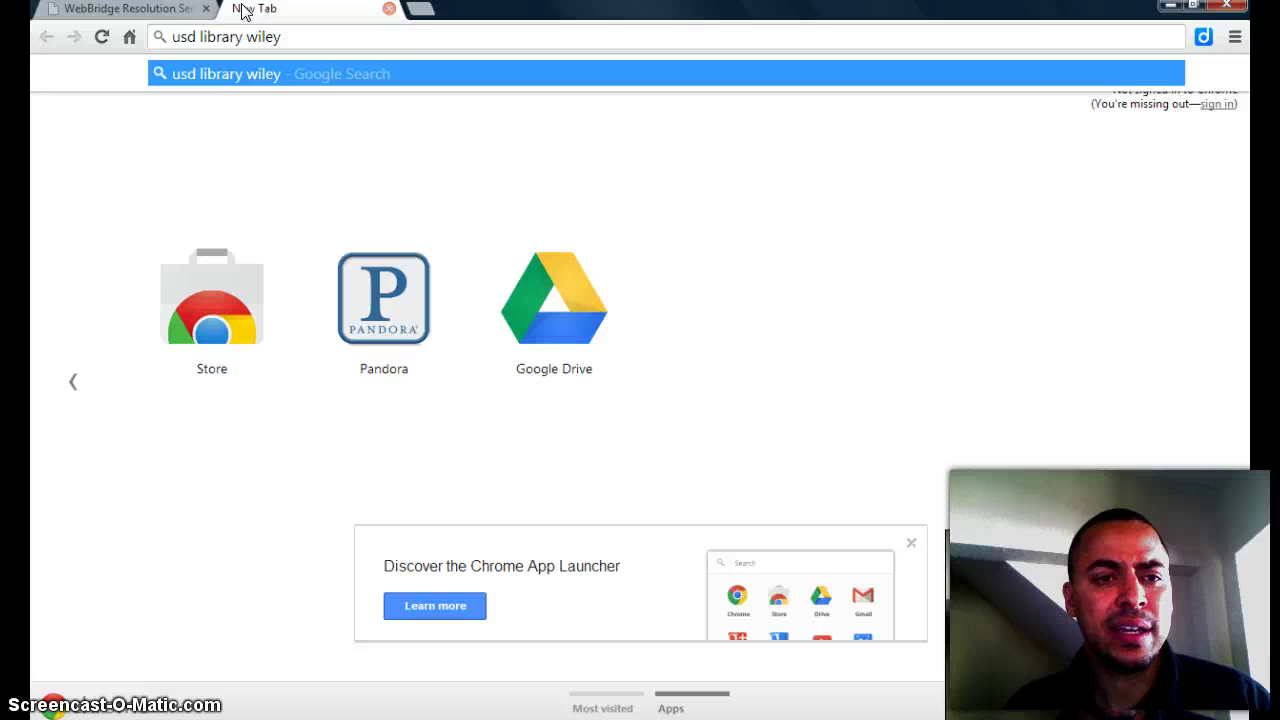
key("Return")
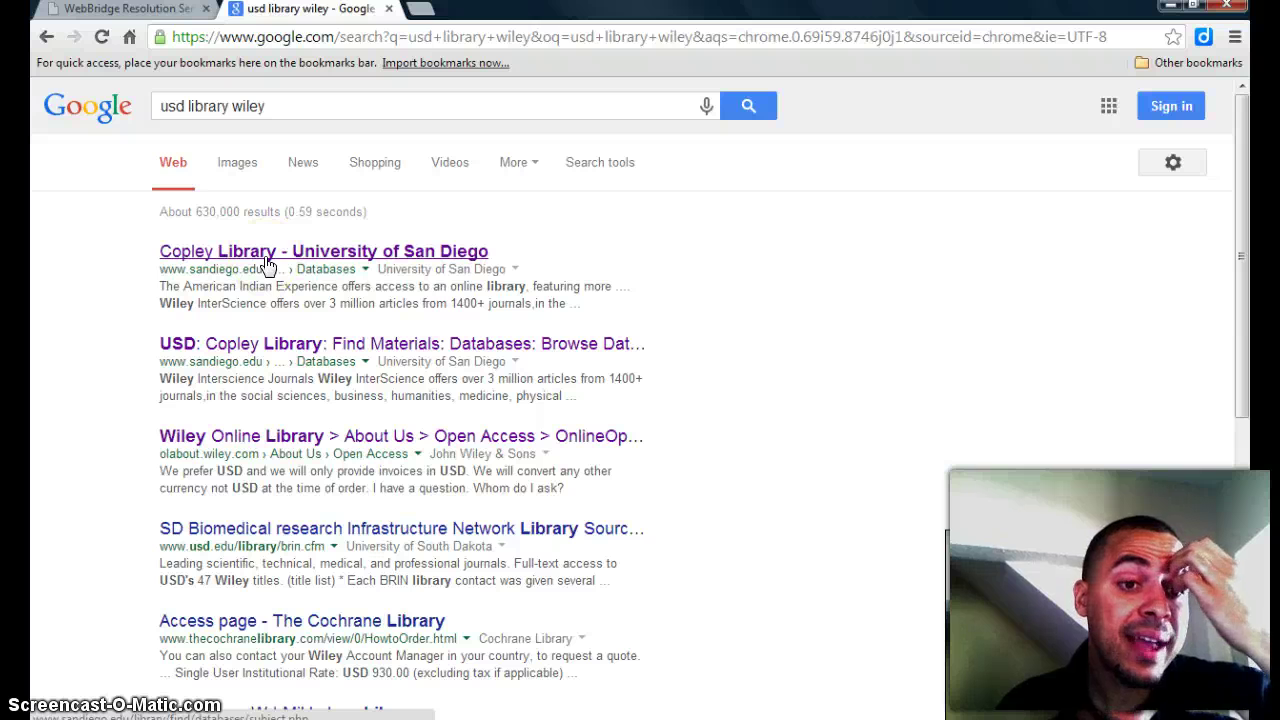
Open the Copley Library databases from the results, browse by subject to Education, and open Wiley Online Library
left_click(280, 341)
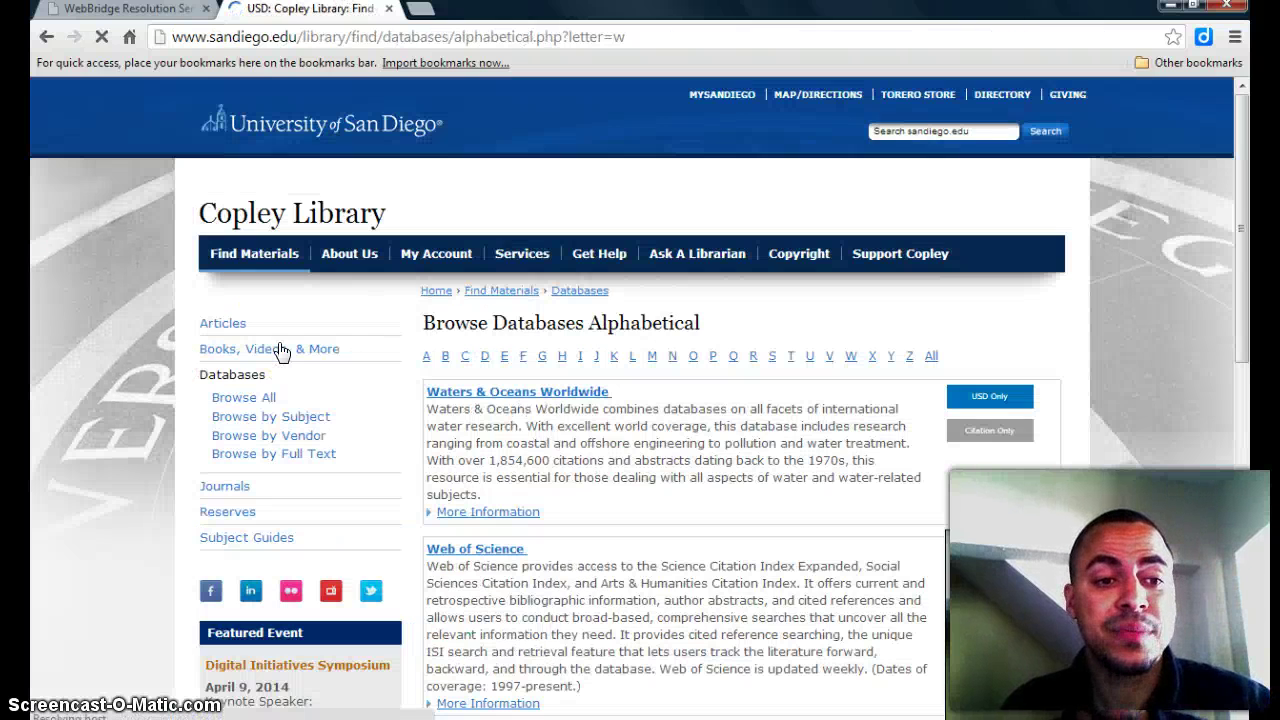
left_click(298, 255)
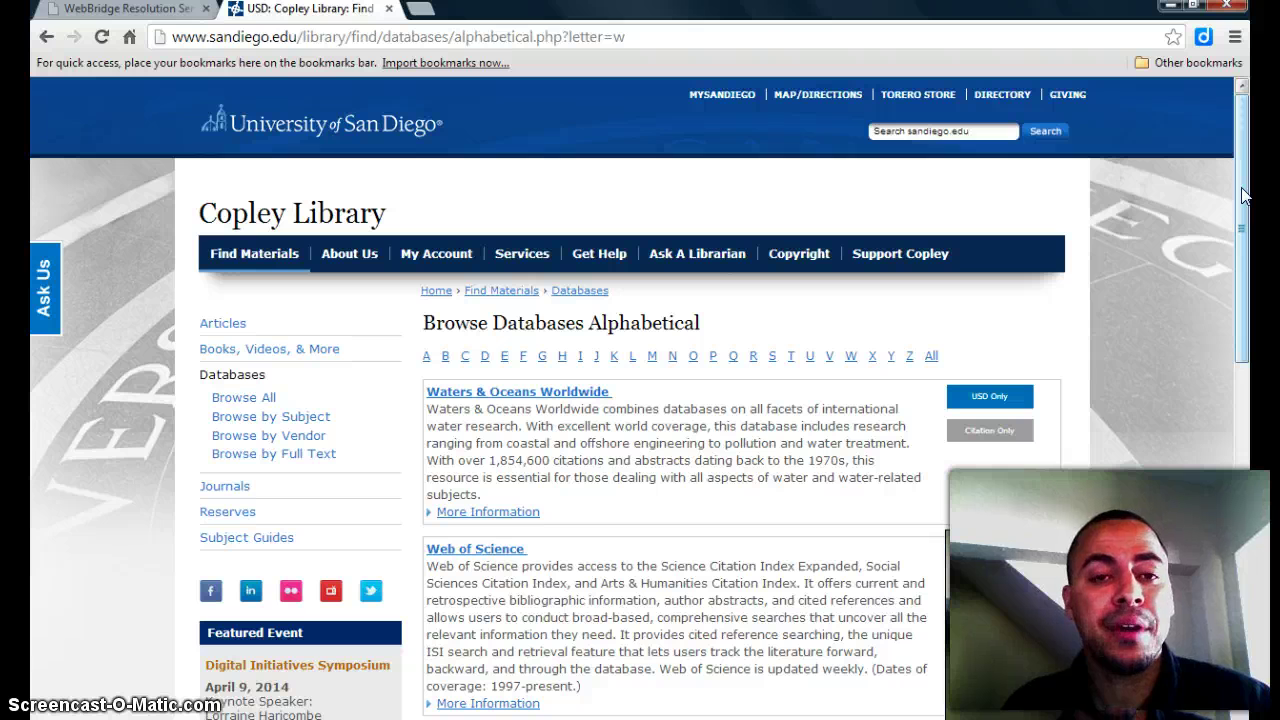
left_click(244, 418)
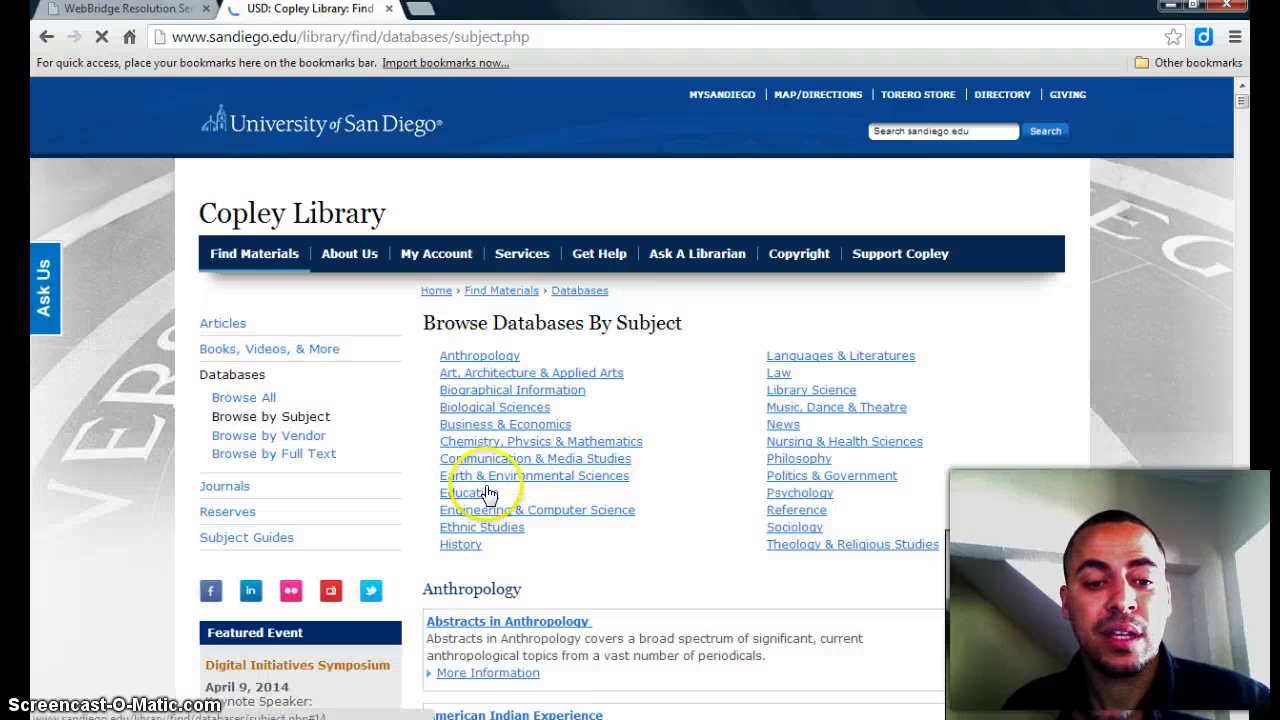
left_click(487, 494)
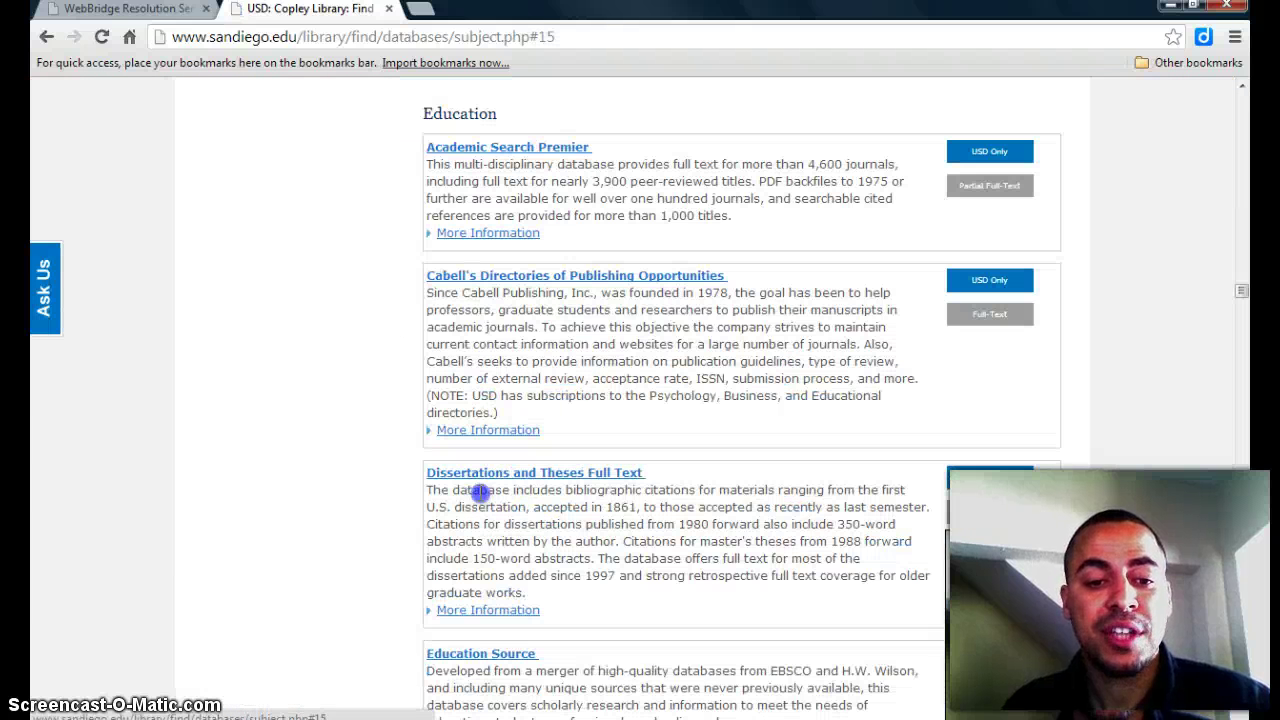
left_click_drag(1243, 286, 1241, 316)
left_click(505, 389)
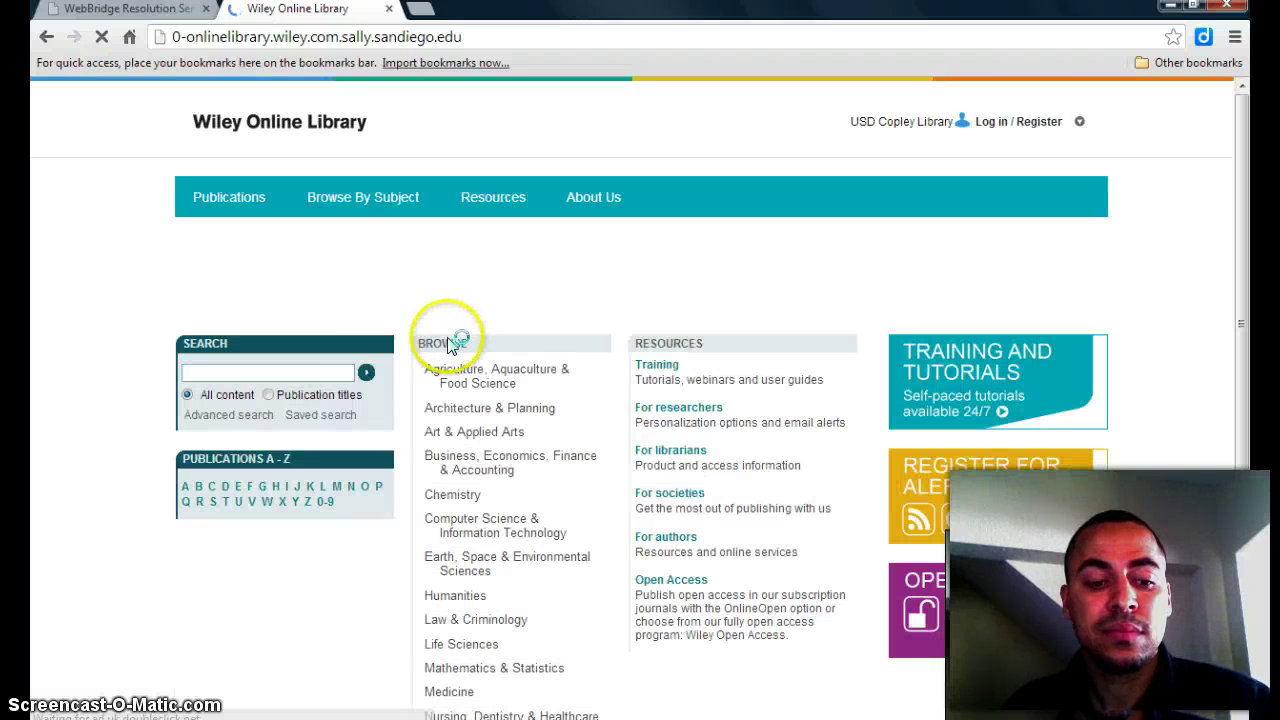
Search all Wiley Online Library content for "middle school motivation" and look over the results
left_click(331, 372)
type("middle sch")
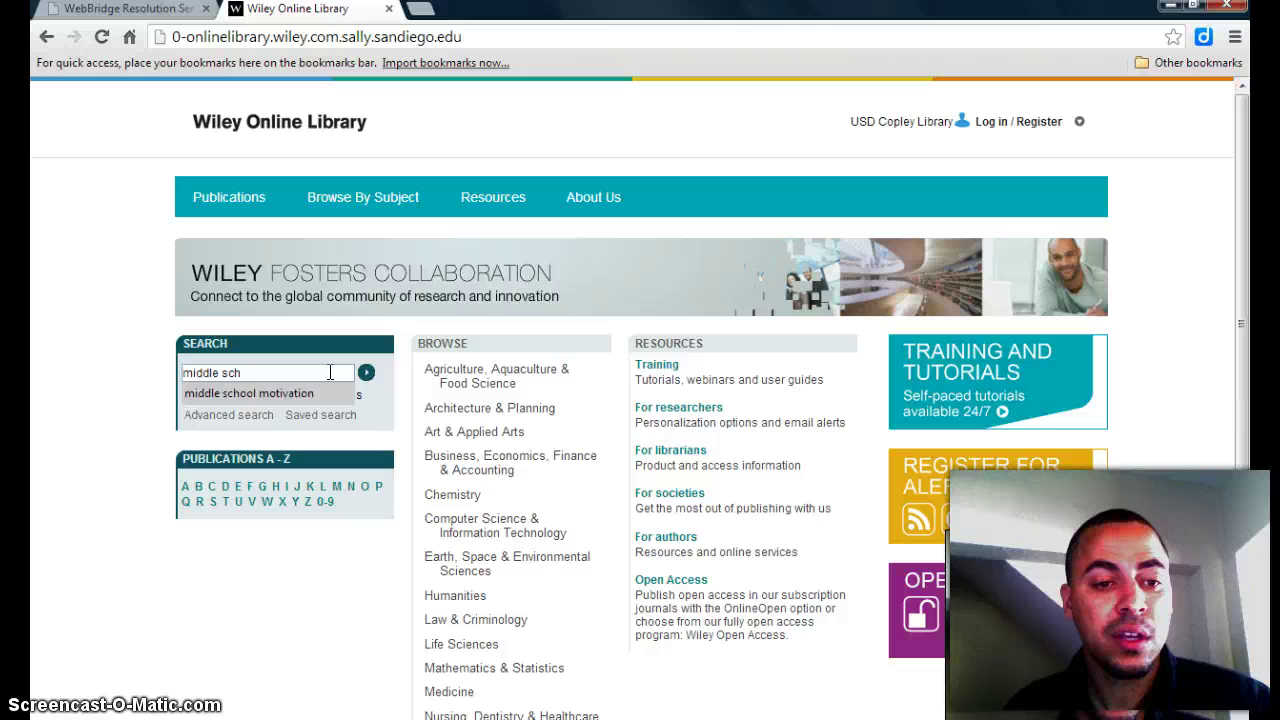
key("Down")
key("Return")
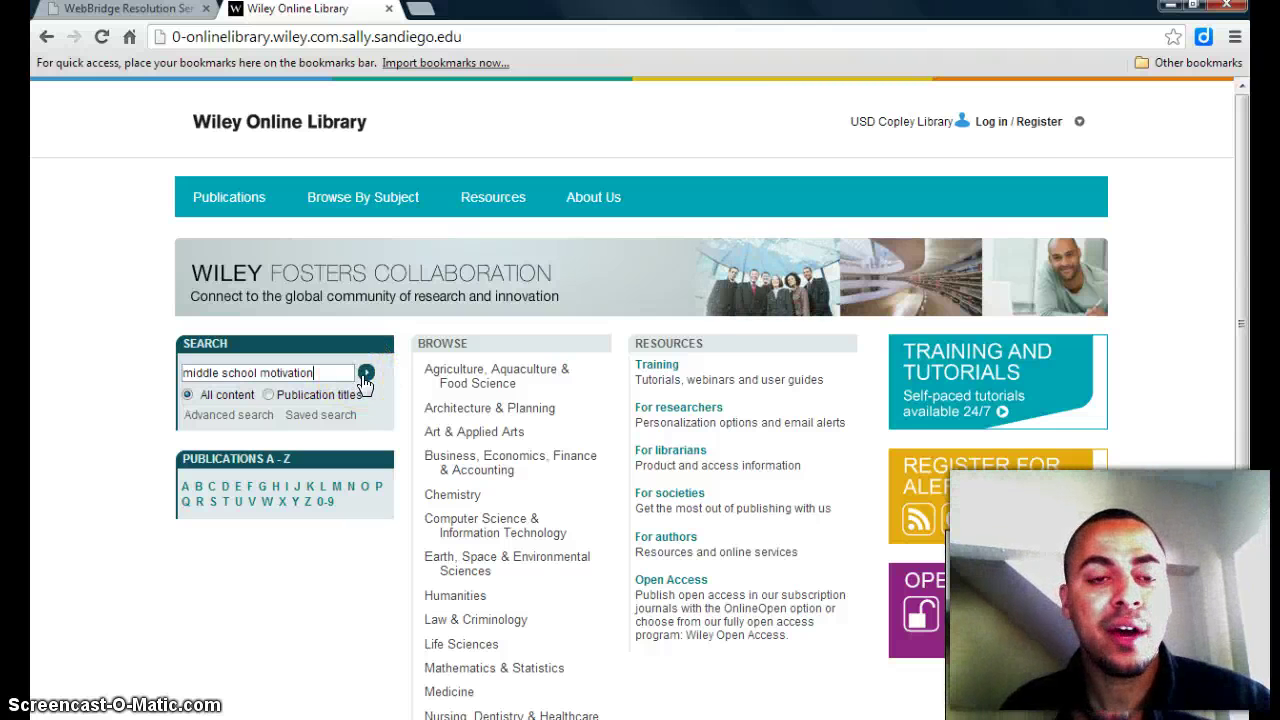
left_click(366, 376)
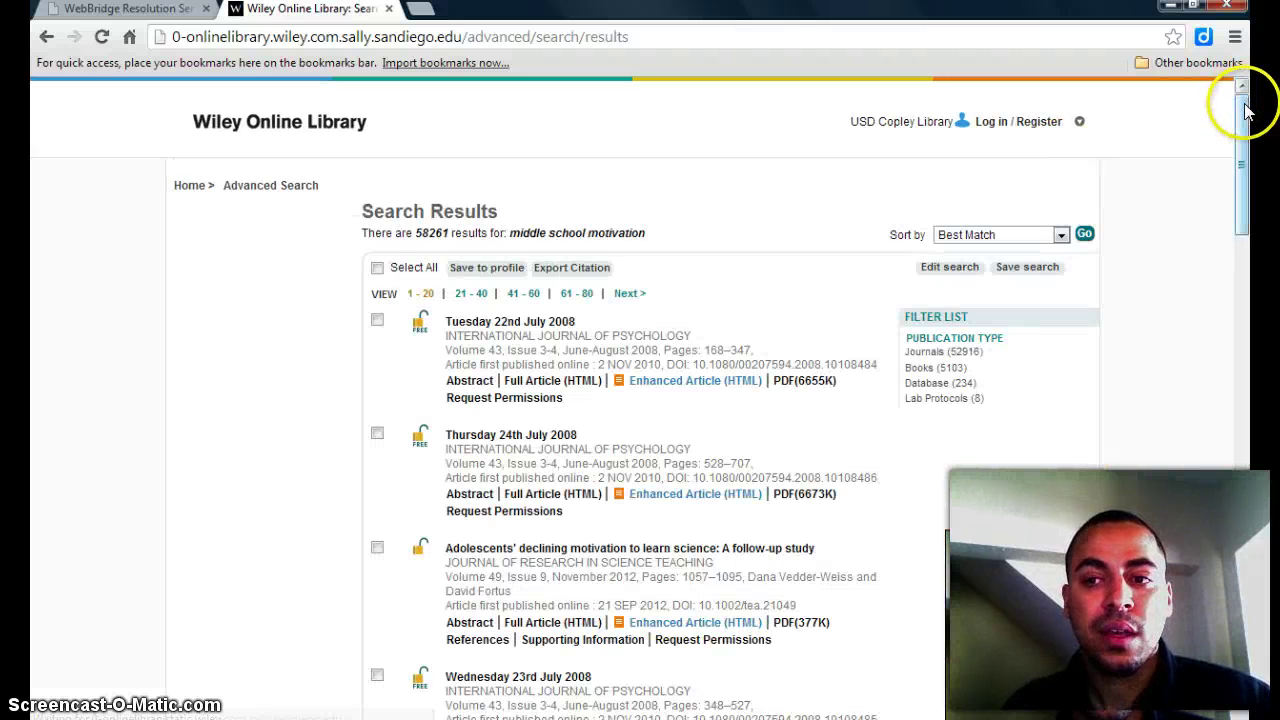
mouse_move(1245, 118)
left_mouse_down()
mouse_move(1248, 315)
mouse_move(1230, 112)
left_mouse_up()
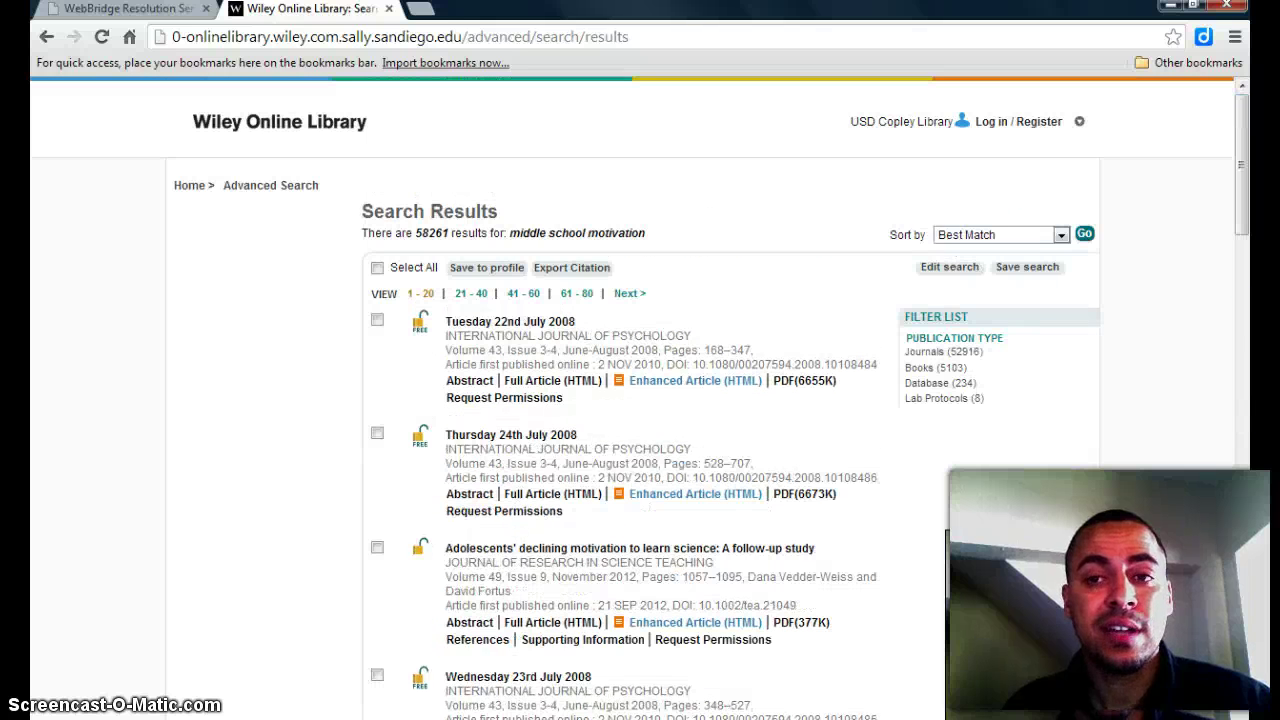
Open the ERIC education database at eric.ed.gov in a new tab
left_click(420, 9)
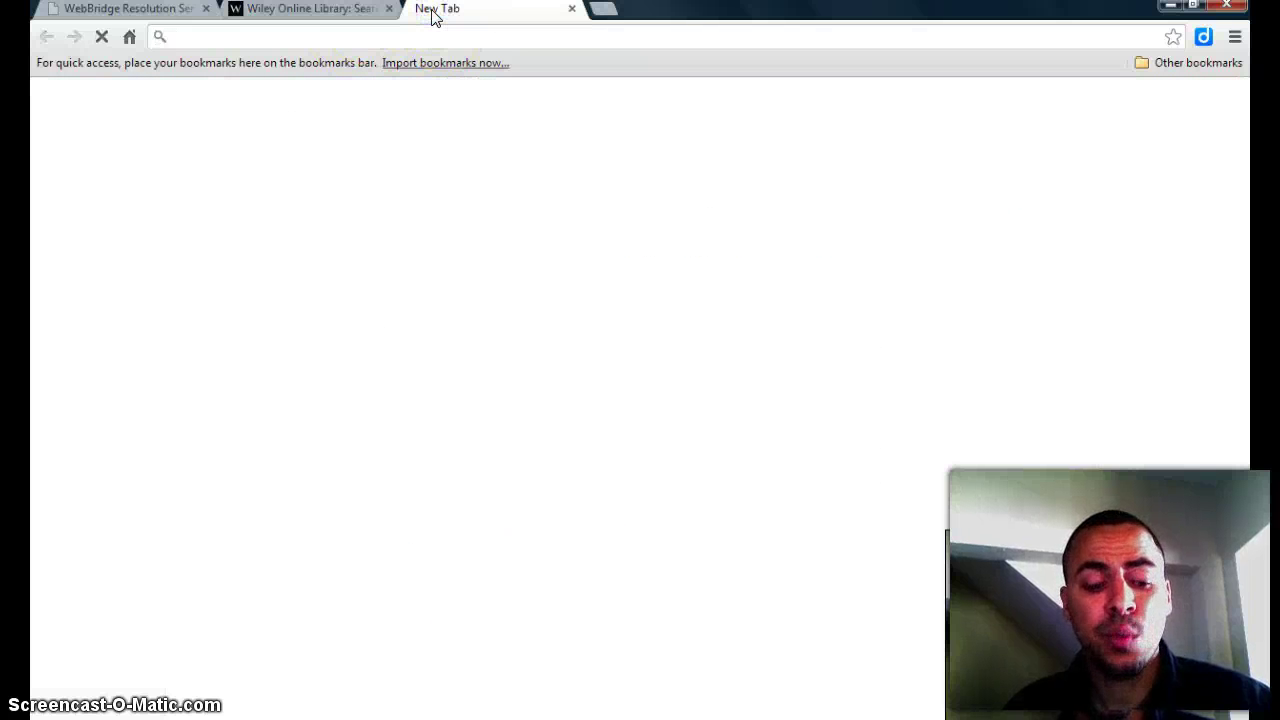
type("eri")
key("Return")
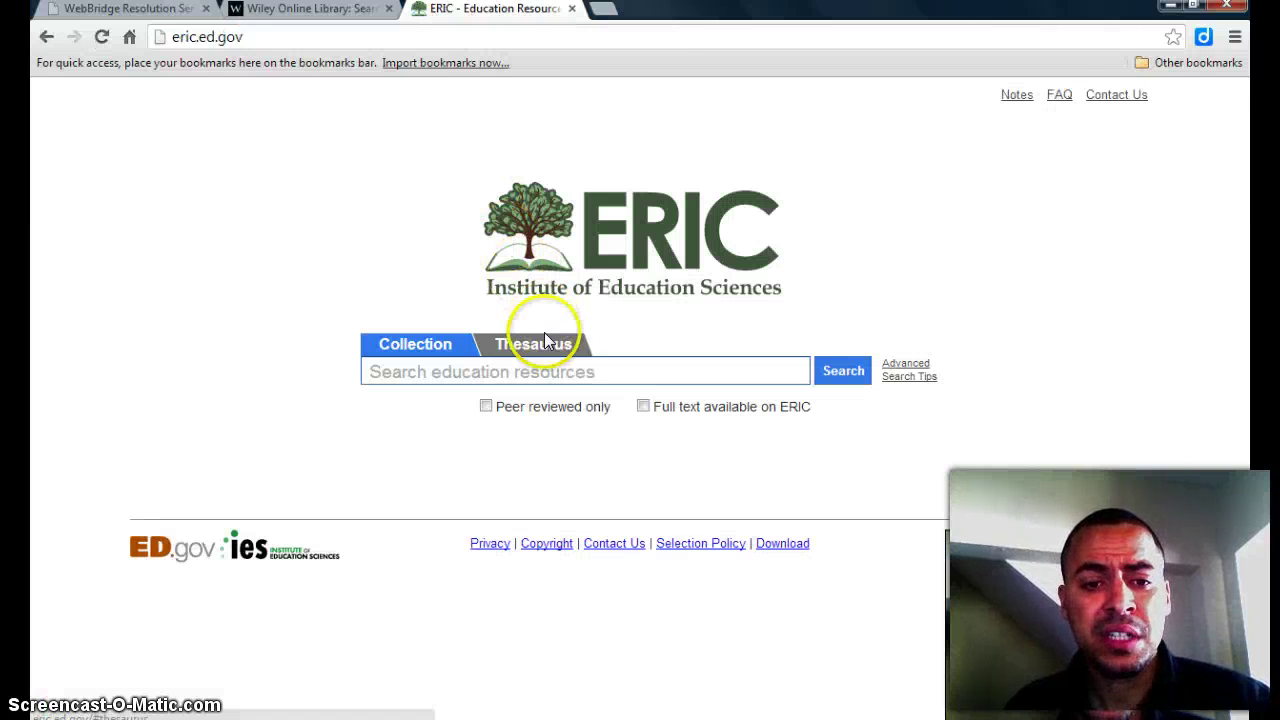
Search the ERIC collection for "middle school motivation" and review the results and the descriptor filters
left_click(548, 376)
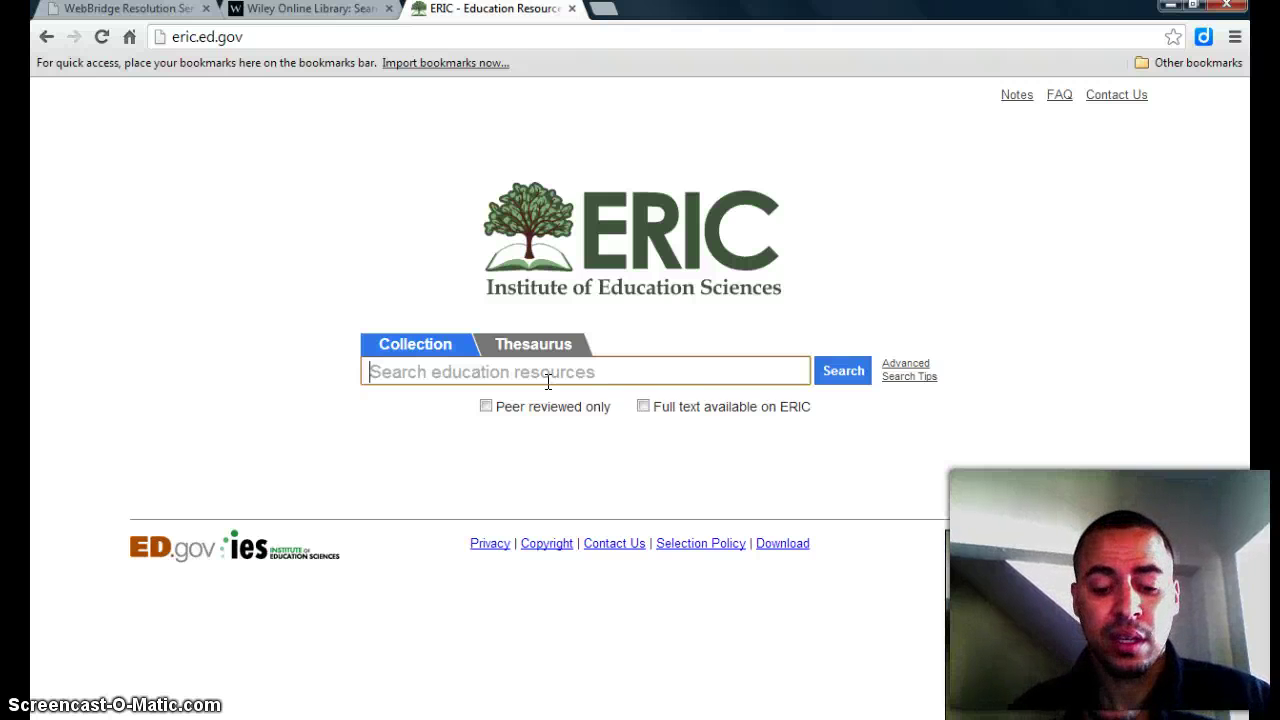
type("middle")
key("Down")
key("Return")
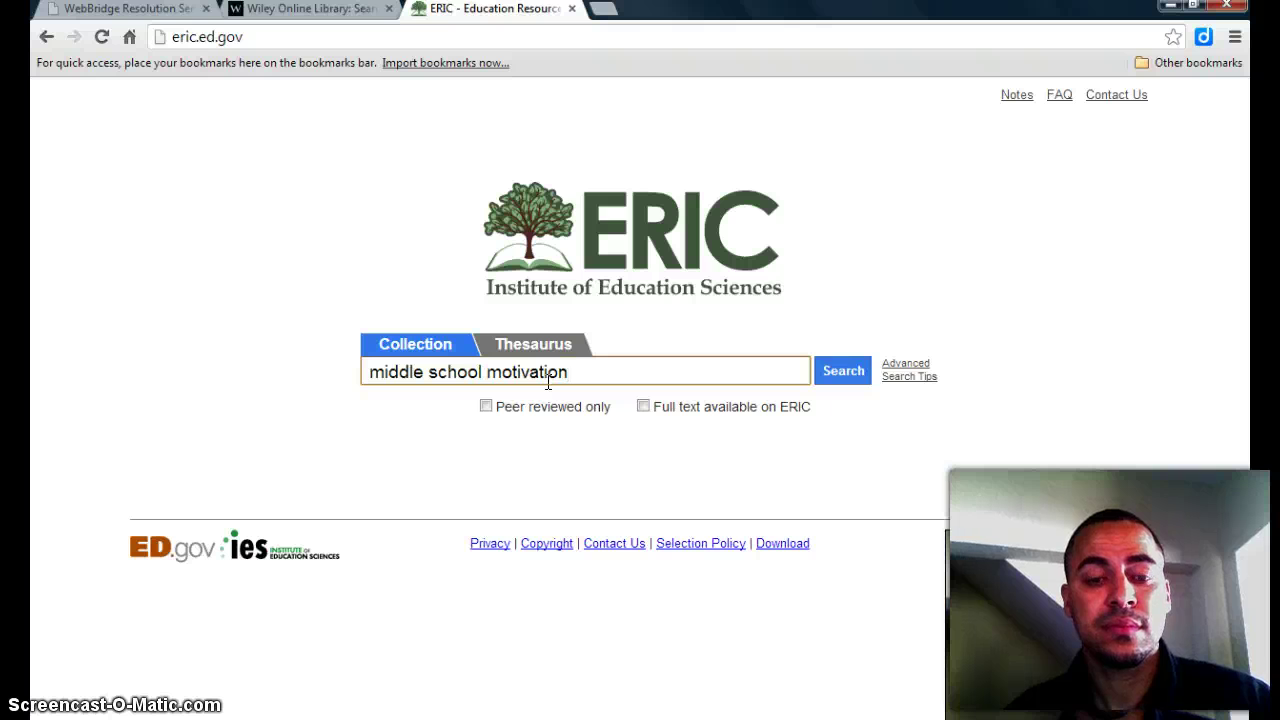
left_click(846, 371)
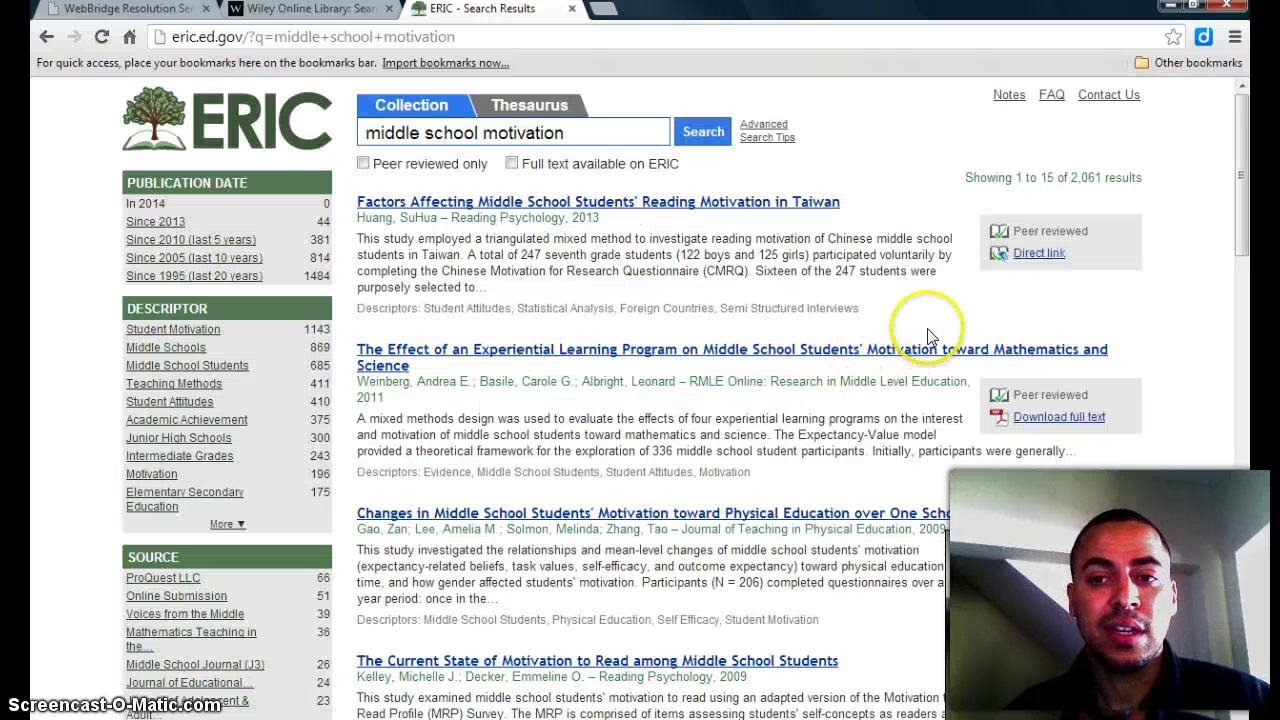
left_click_drag(1241, 185, 1243, 198)
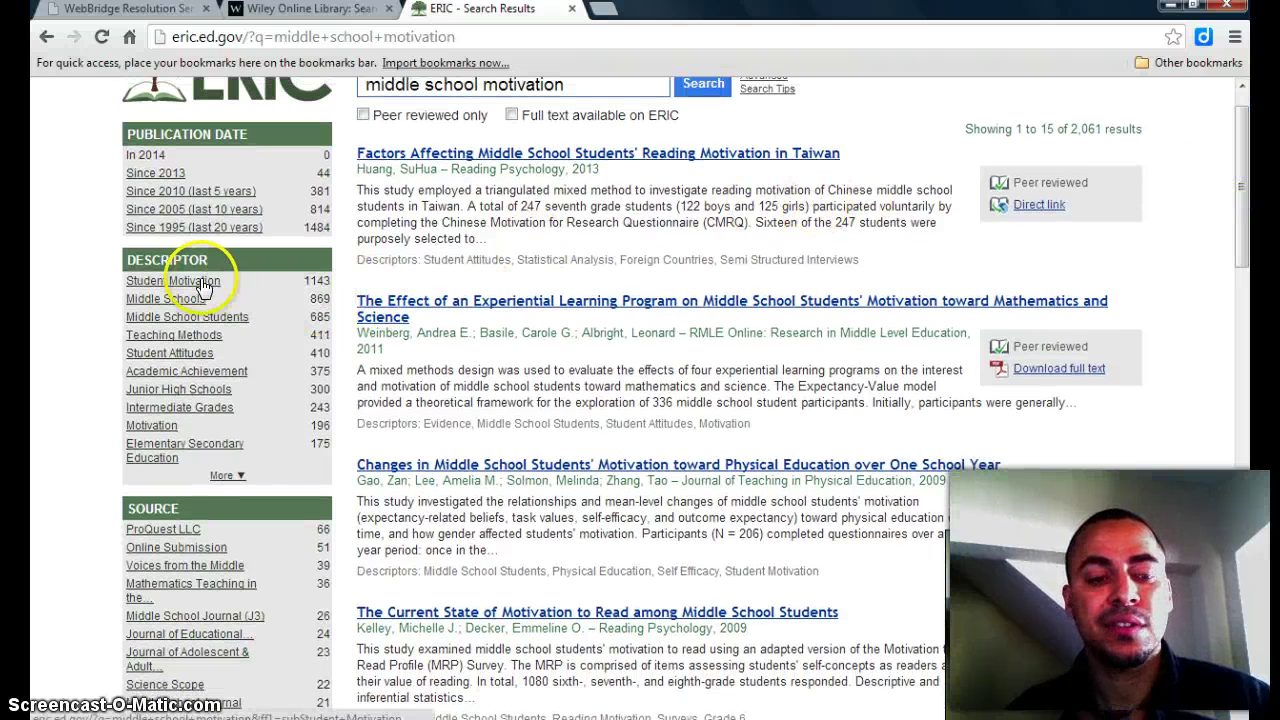
left_click(172, 397)
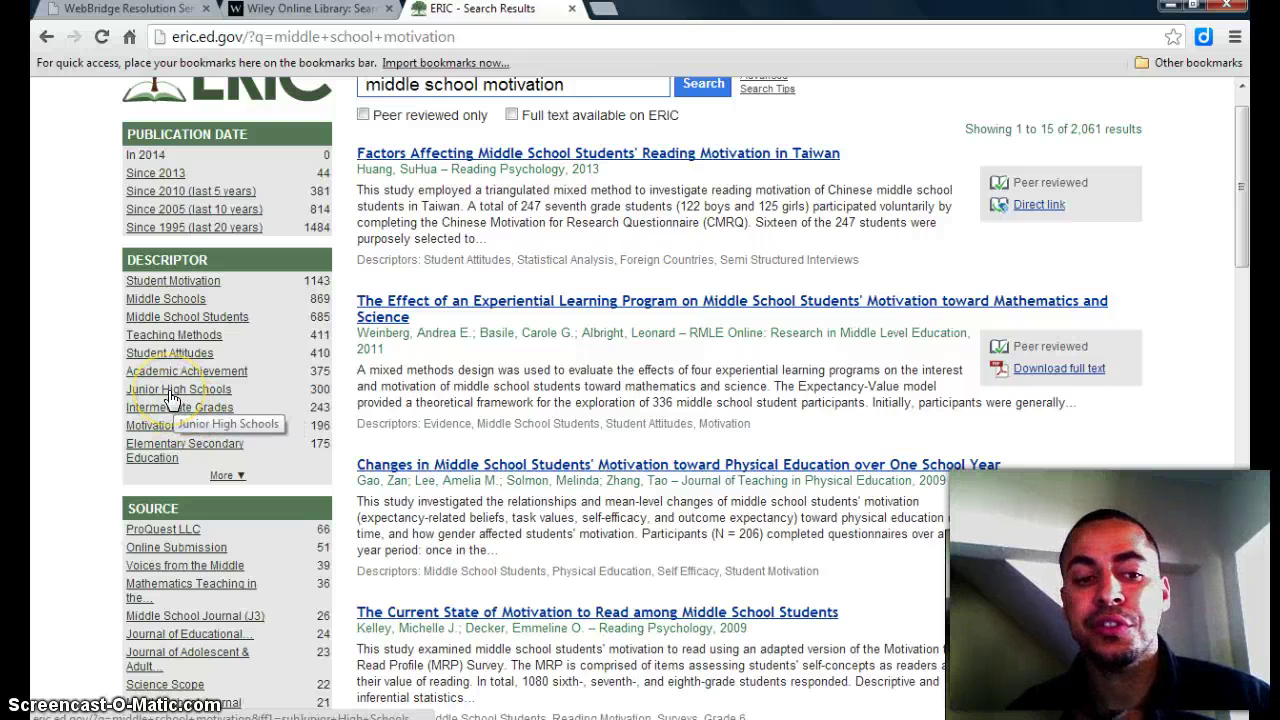